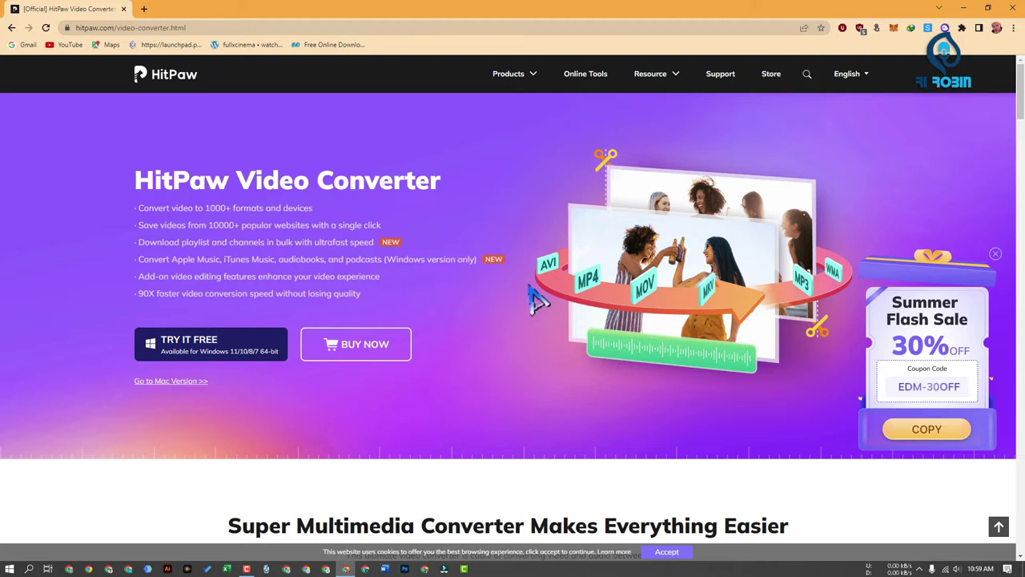
Step: Download the free Windows version of HitPaw Video Converter, run the downloaded setup file and install the program
{"action": "left_click", "coordinate": [215, 361]}
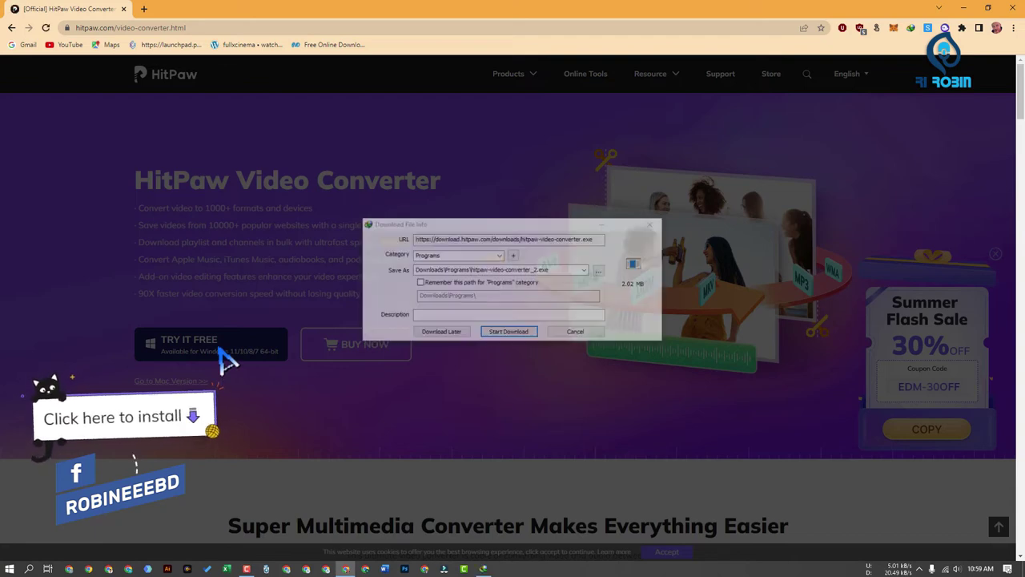
{"action": "left_click", "coordinate": [505, 332]}
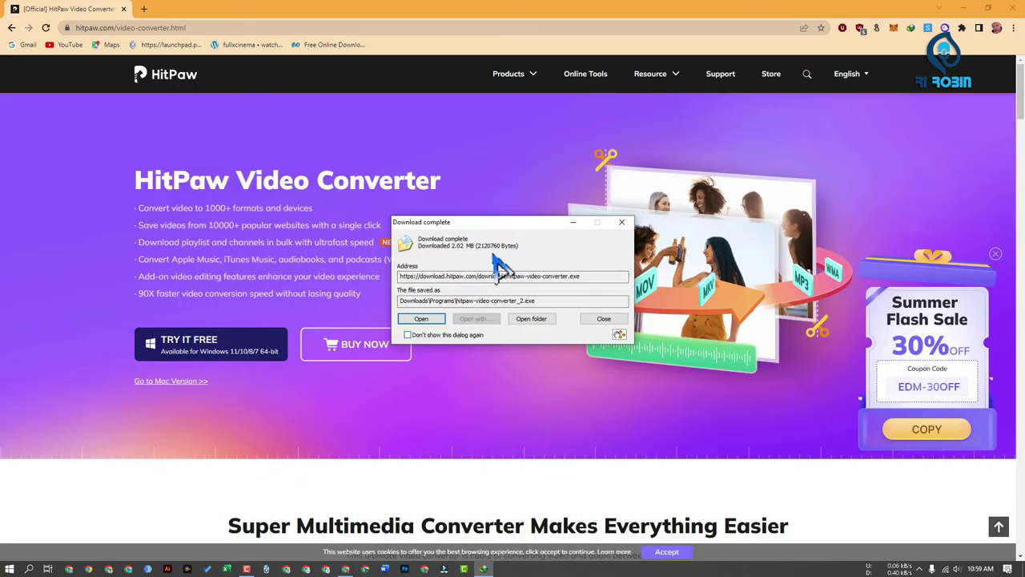
{"action": "left_click", "coordinate": [422, 318]}
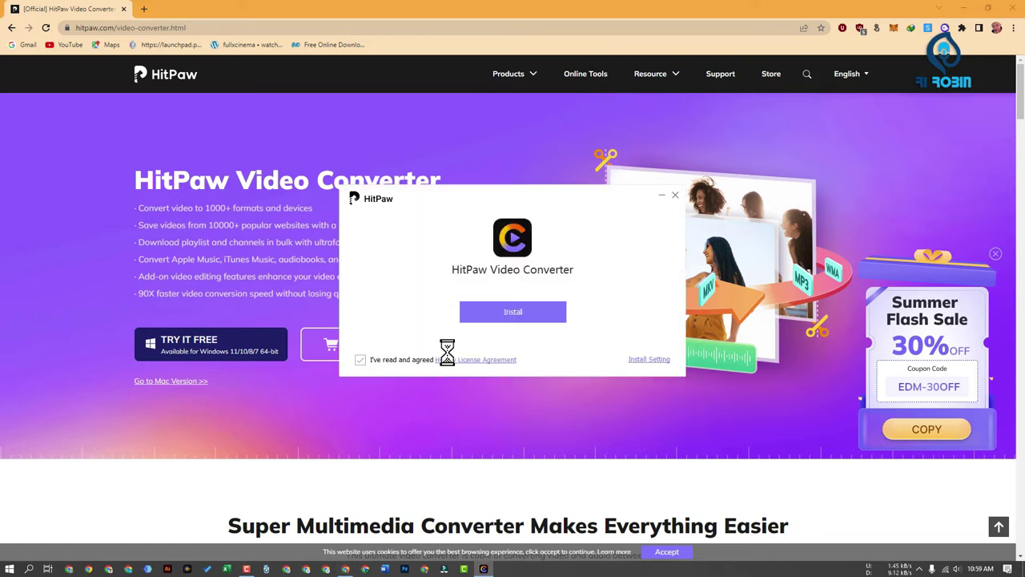
{"action": "left_click", "coordinate": [511, 318]}
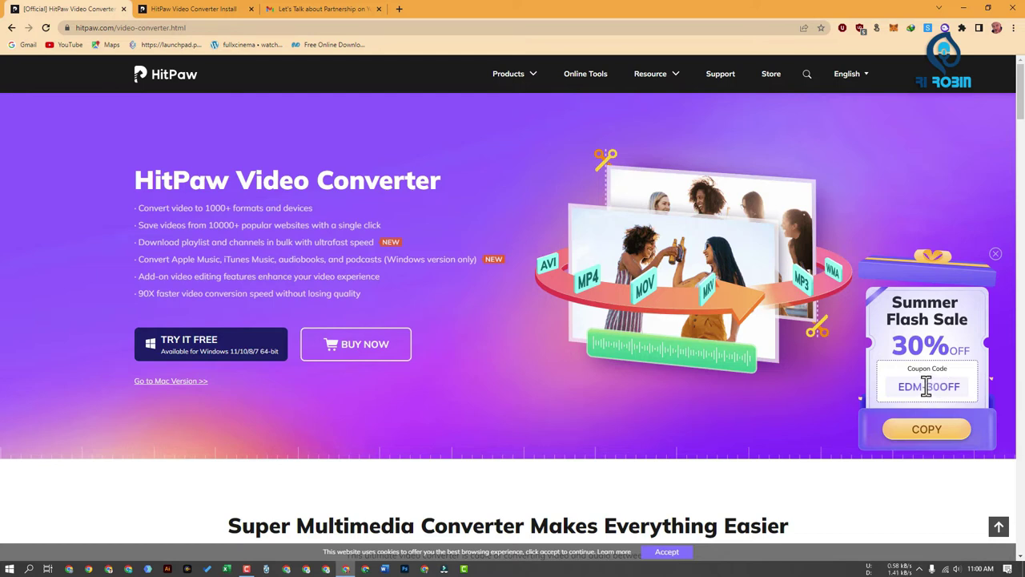
Step: Open the YouTube channel page and look through its uploads and playlists
{"action": "left_click", "coordinate": [381, 354]}
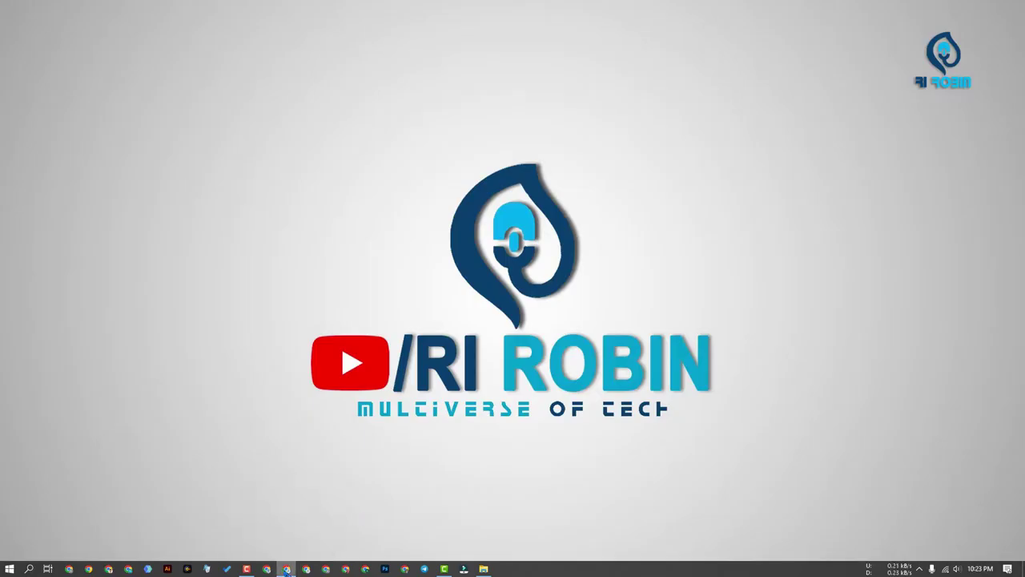
{"action": "left_click", "coordinate": [286, 568]}
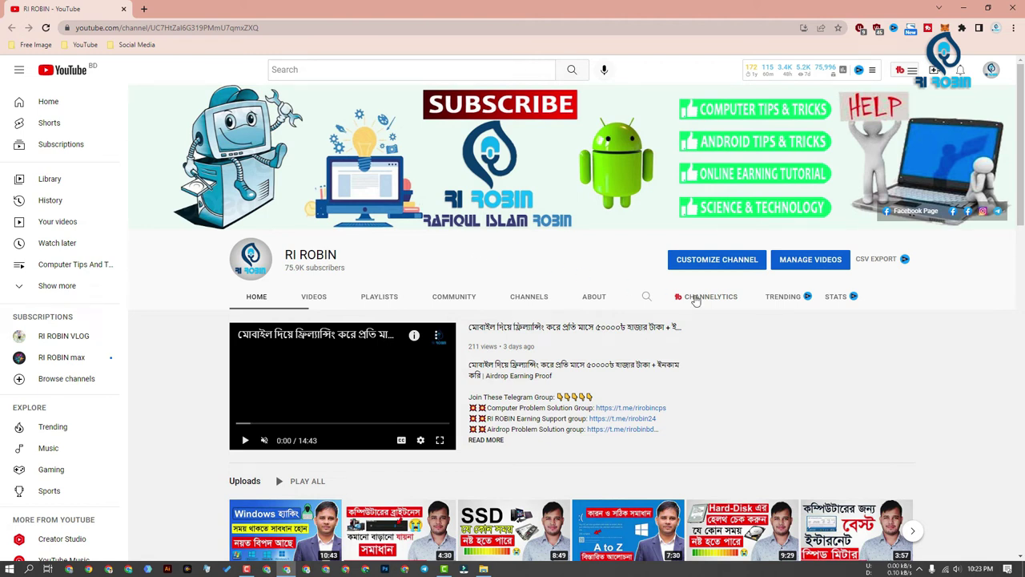
{"action": "scroll", "coordinate": [695, 300], "scroll_direction": "down", "scroll_amount": 3}
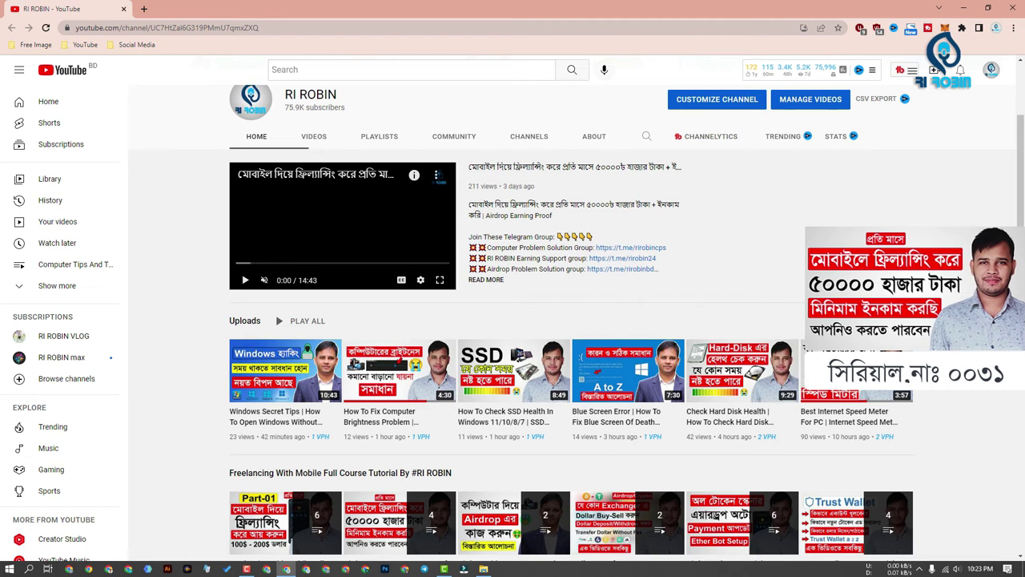
{"action": "scroll", "coordinate": [576, 337], "scroll_direction": "down", "scroll_amount": 3}
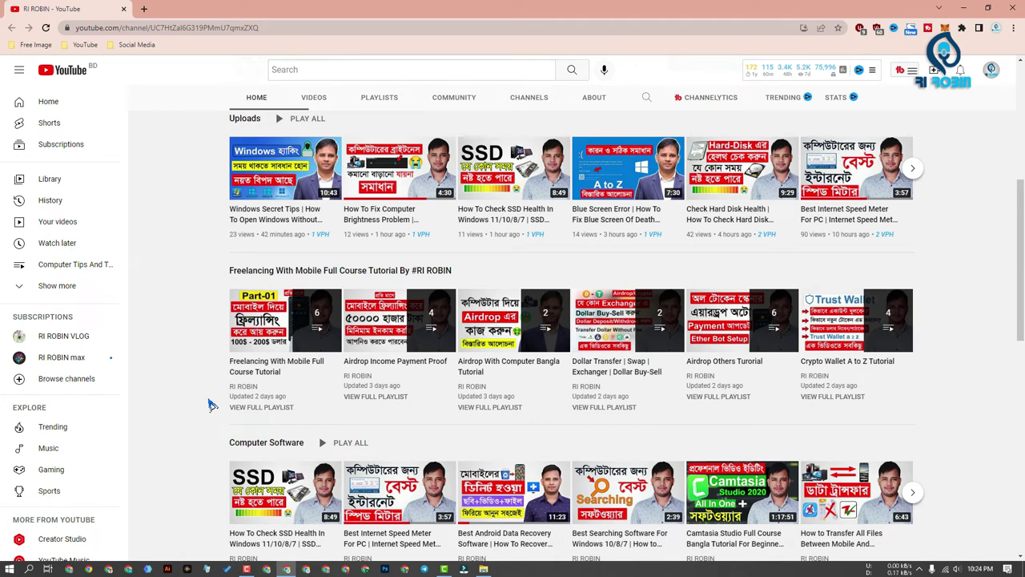
{"action": "scroll", "coordinate": [208, 406], "scroll_direction": "up", "scroll_amount": 3}
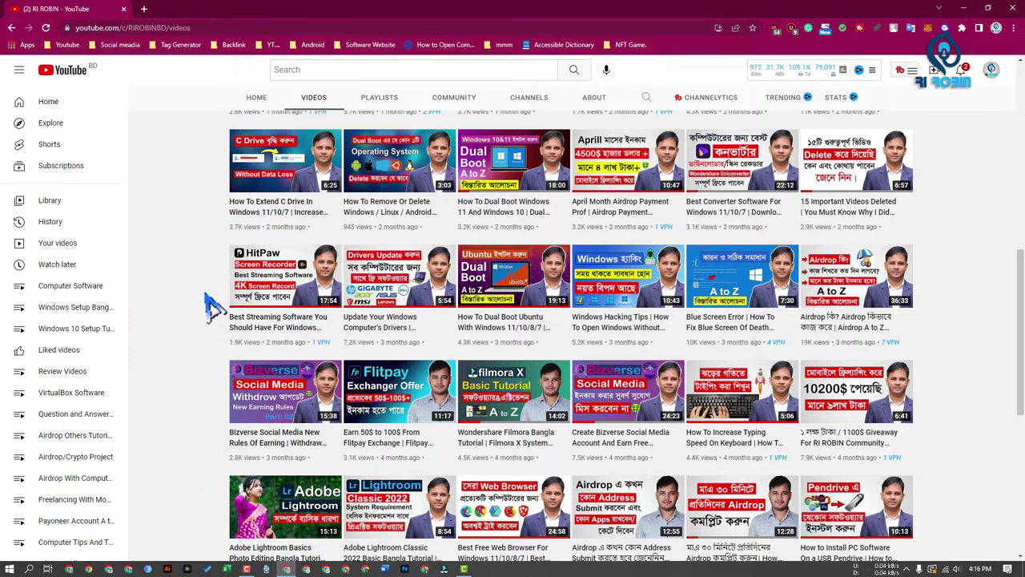
{"action": "scroll", "coordinate": [210, 306], "scroll_direction": "down", "scroll_amount": 5}
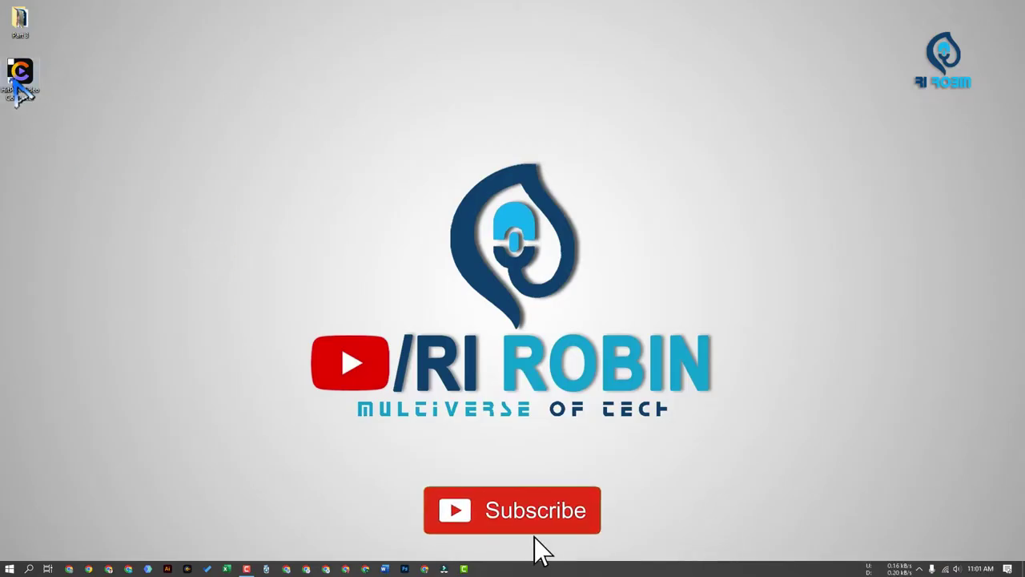
Step: Launch HitPaw Video Converter from the desktop and register it with the purchase e-mail address and registration code
{"action": "double_click", "coordinate": [22, 74]}
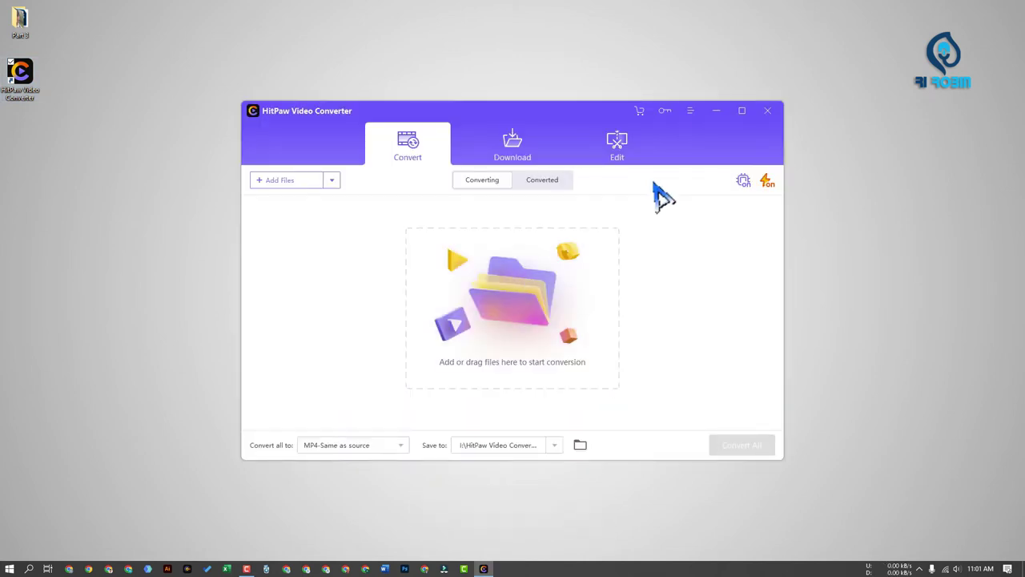
{"action": "left_click", "coordinate": [664, 110]}
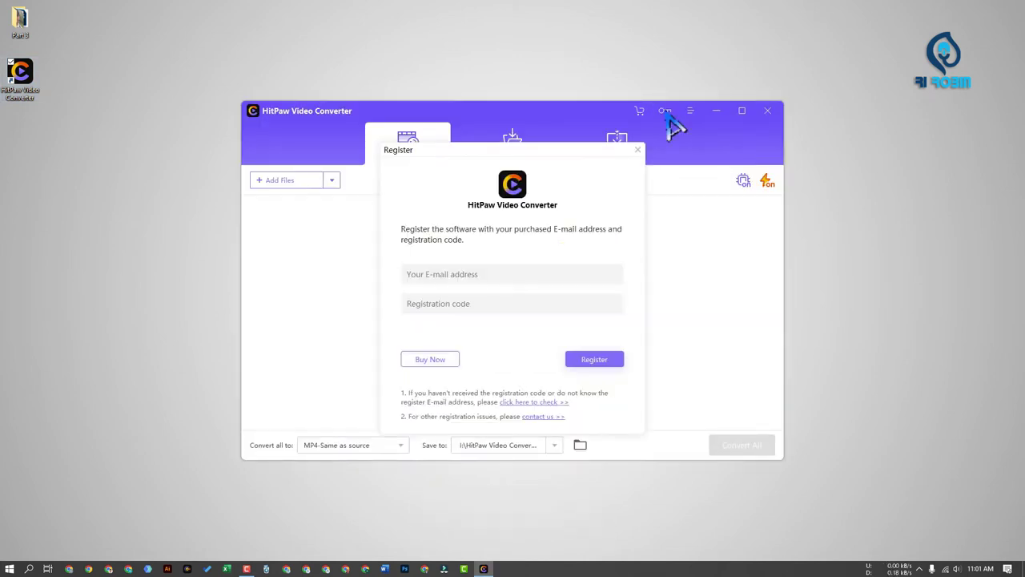
{"action": "left_click", "coordinate": [484, 275]}
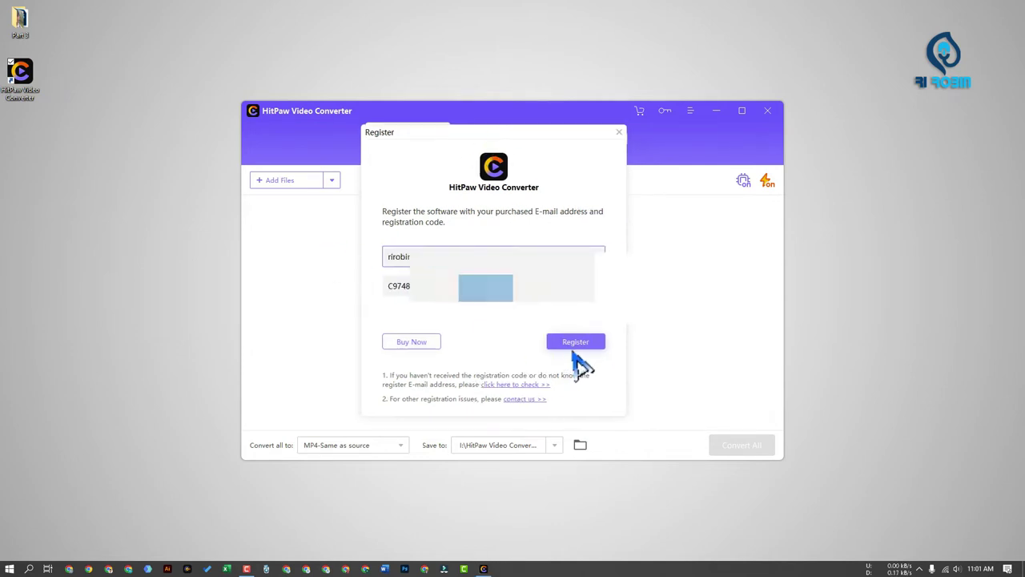
{"action": "left_click", "coordinate": [575, 346]}
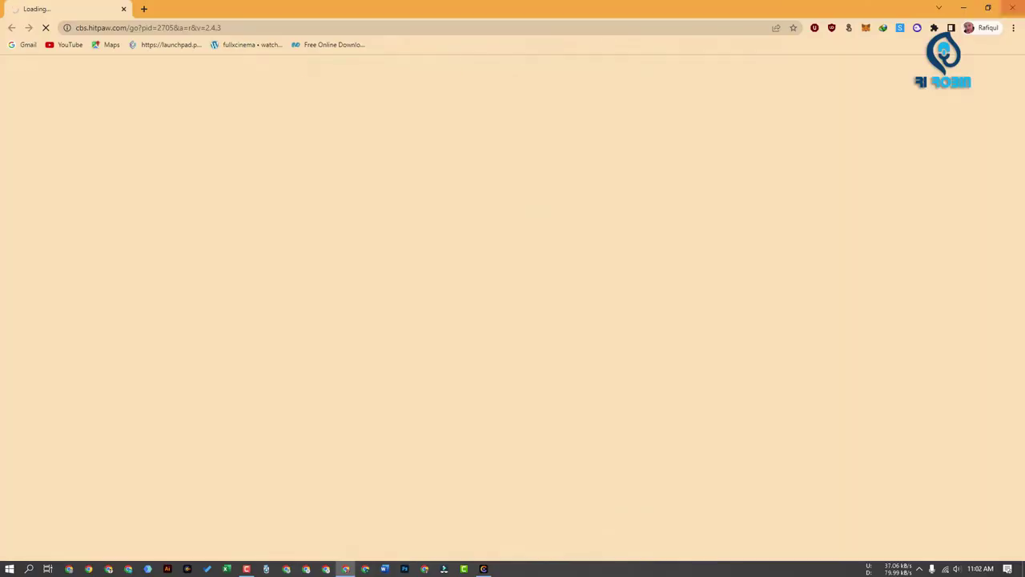
{"action": "left_click", "coordinate": [1013, 7]}
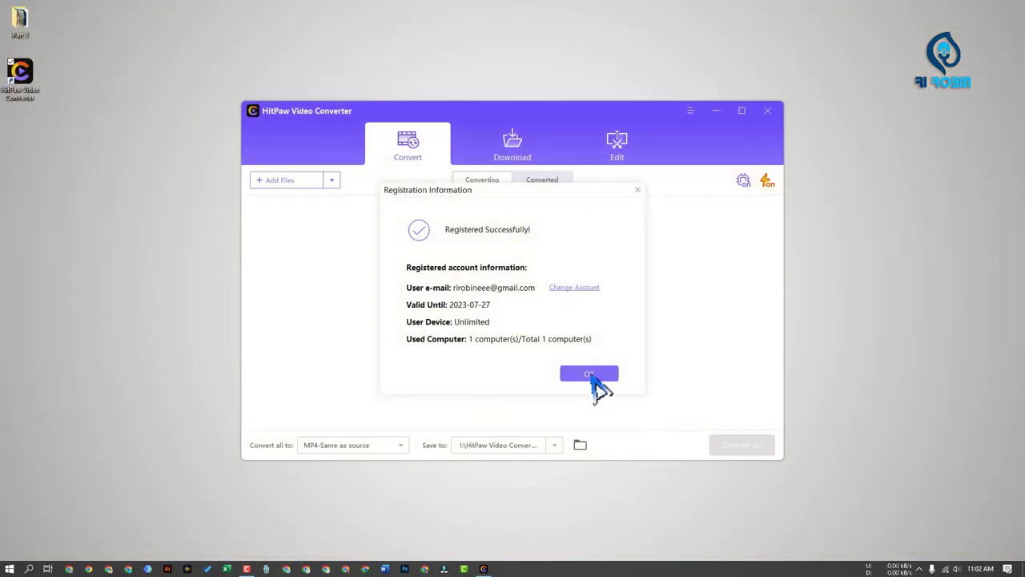
{"action": "left_click", "coordinate": [589, 374]}
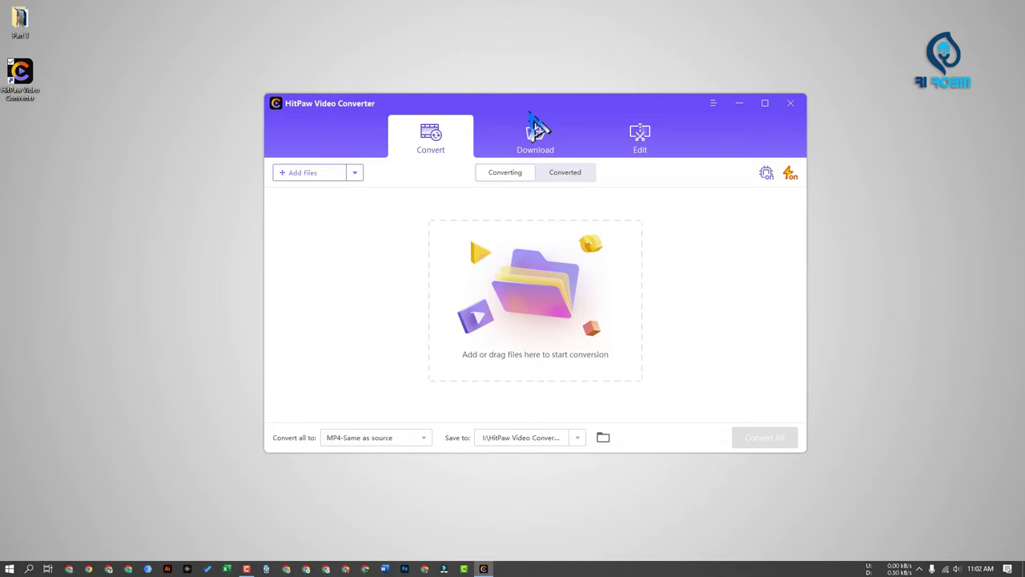
Step: Browse in File Explorer to the YOUTUBE INFORMATION (E:) drive and open a folder inside it
{"action": "mouse_move", "coordinate": [470, 18]}
{"action": "left_click", "coordinate": [430, 20]}
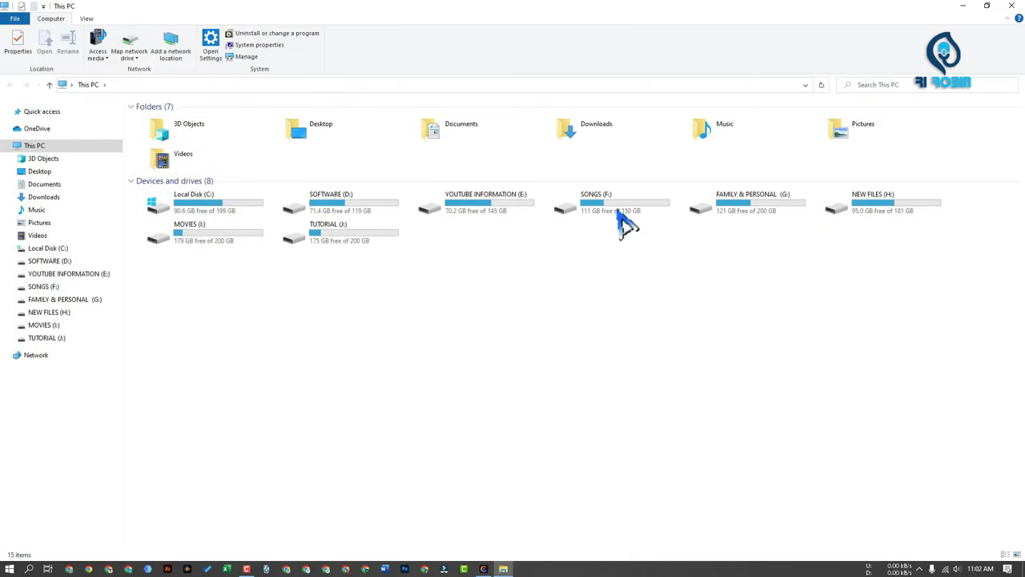
{"action": "double_click", "coordinate": [477, 210]}
{"action": "double_click", "coordinate": [229, 213]}
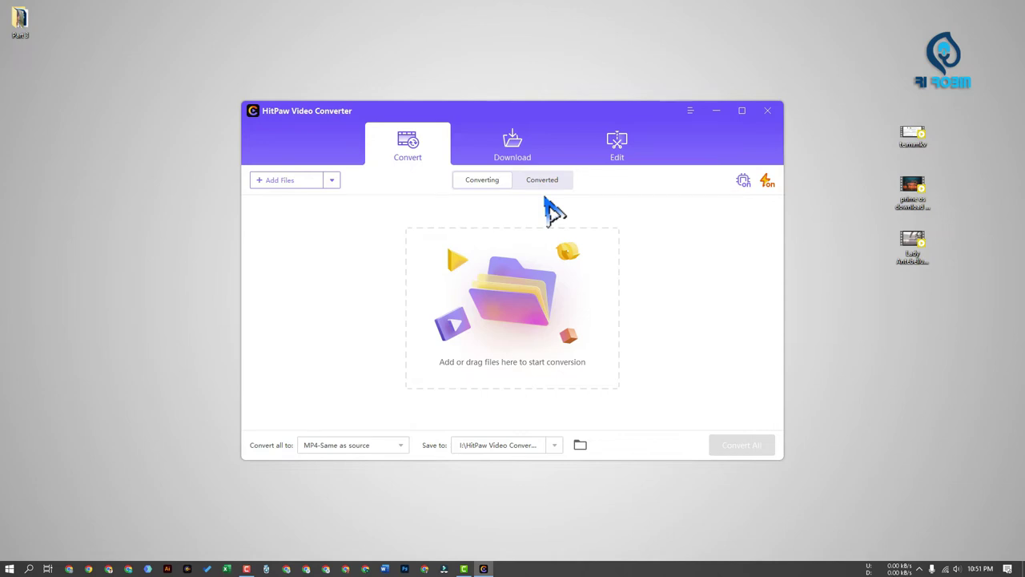
Step: Add the MKV movie from the desktop to the converter and choose MP4, Same as source, as its output format
{"action": "left_click_drag", "start_coordinate": [913, 136], "coordinate": [344, 255]}
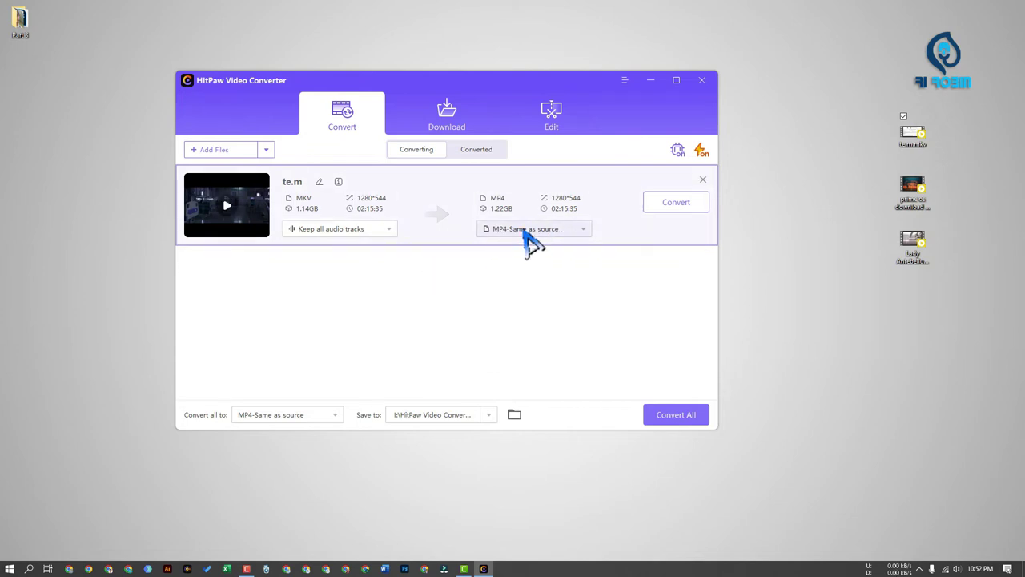
{"action": "left_click", "coordinate": [529, 230]}
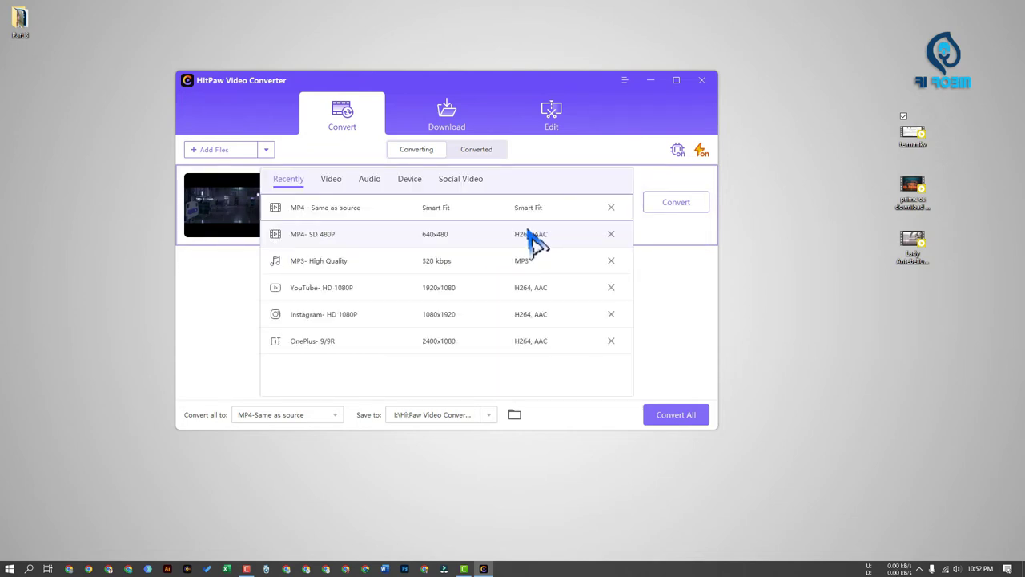
{"action": "left_click", "coordinate": [330, 181]}
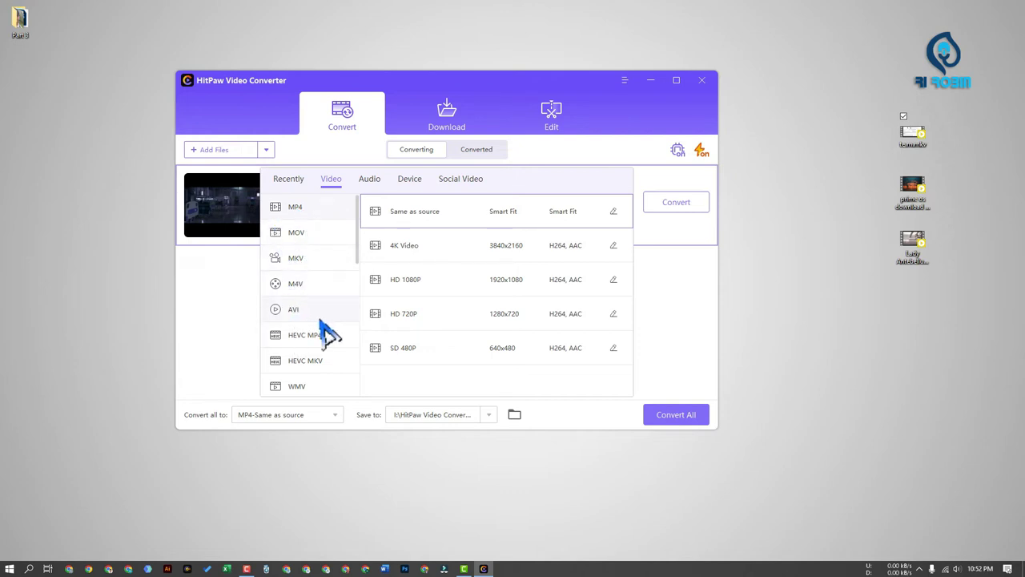
{"action": "scroll", "coordinate": [313, 320], "scroll_direction": "down", "scroll_amount": 4}
{"action": "scroll", "coordinate": [308, 240], "scroll_direction": "up", "scroll_amount": 5}
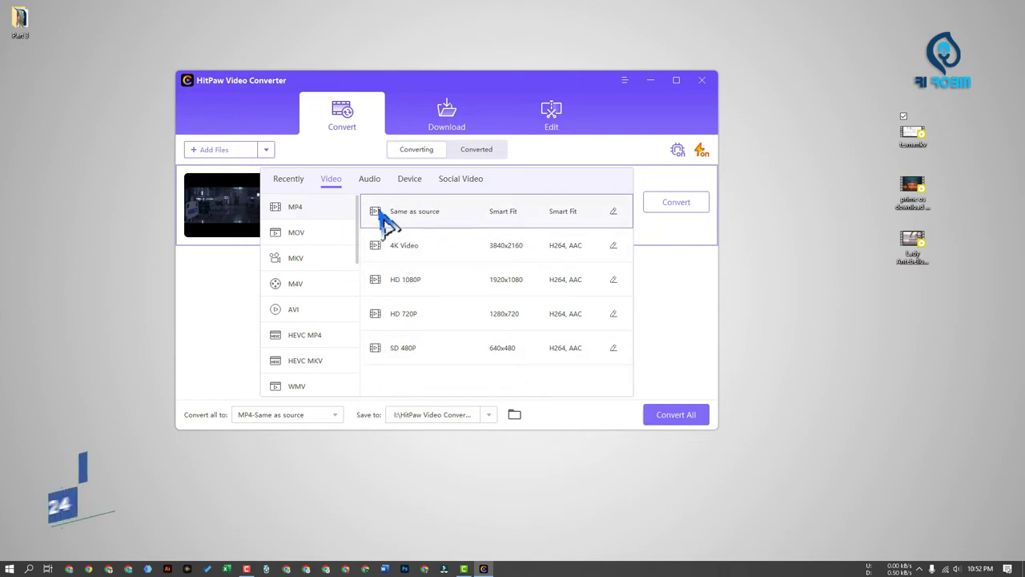
{"action": "left_click", "coordinate": [433, 216]}
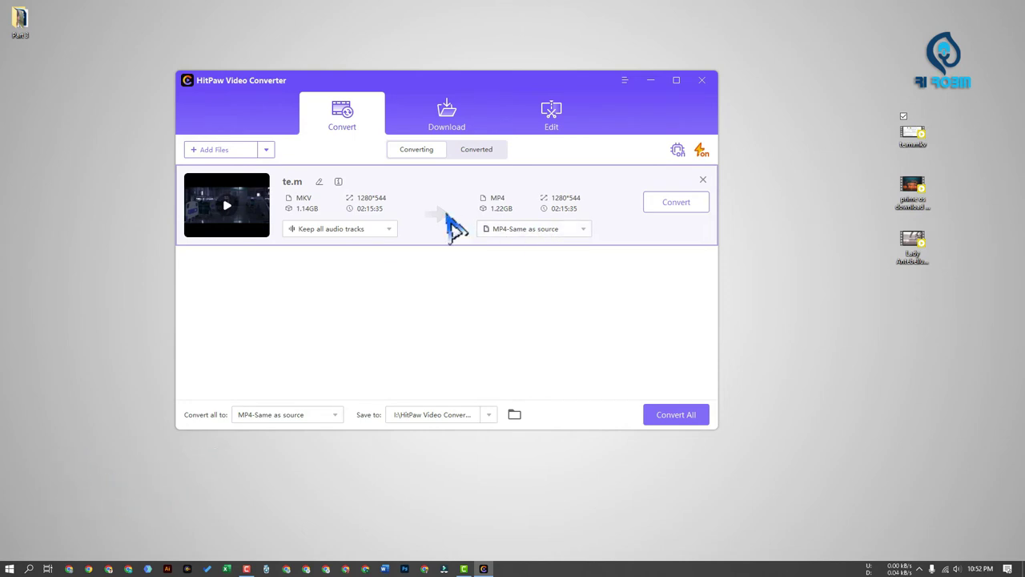
Step: Choose the MP4 Same as source video preset again for the movie and convert it
{"action": "left_click", "coordinate": [543, 230]}
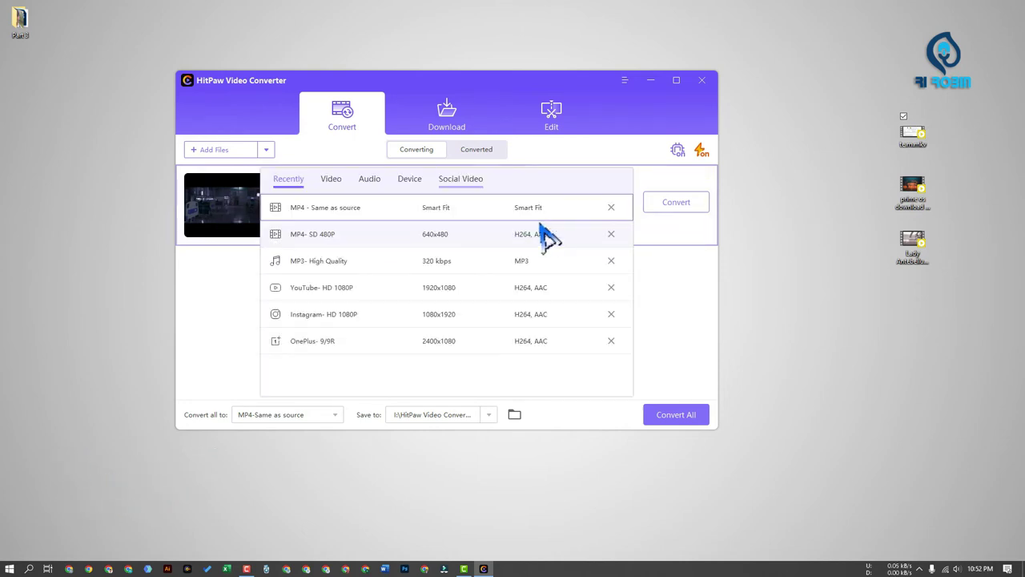
{"action": "left_click", "coordinate": [340, 181]}
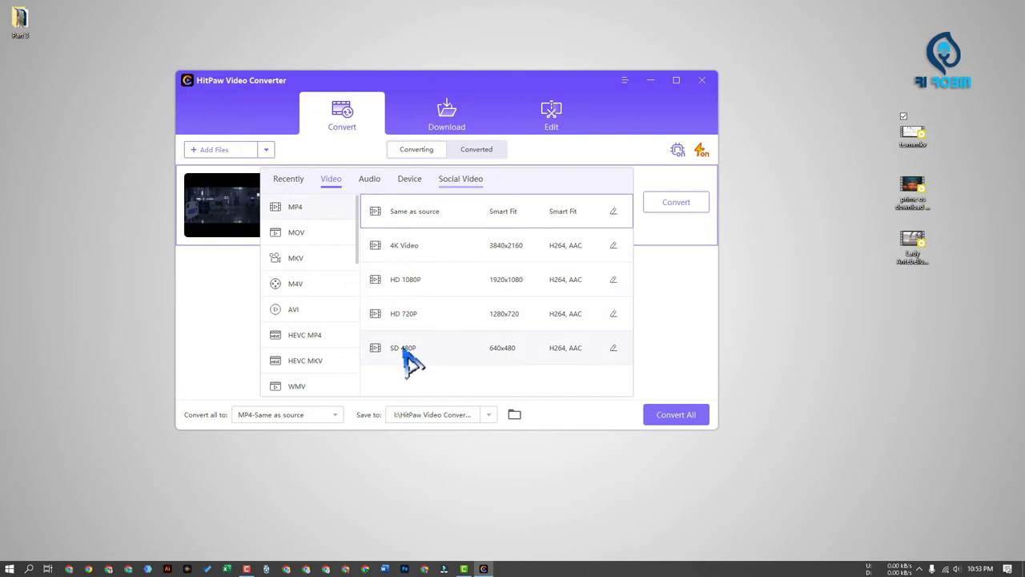
{"action": "left_click", "coordinate": [484, 214]}
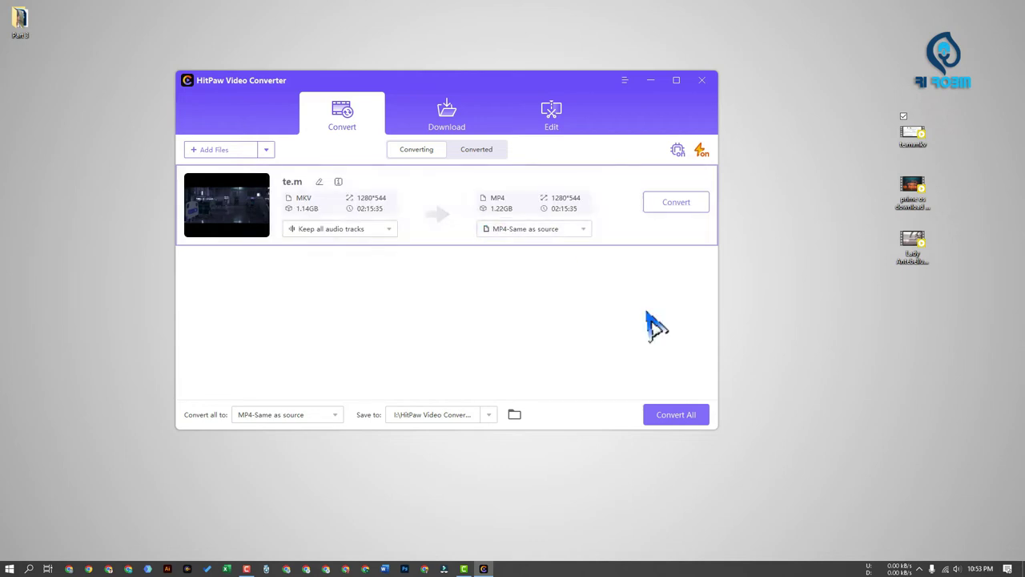
{"action": "left_click", "coordinate": [683, 210]}
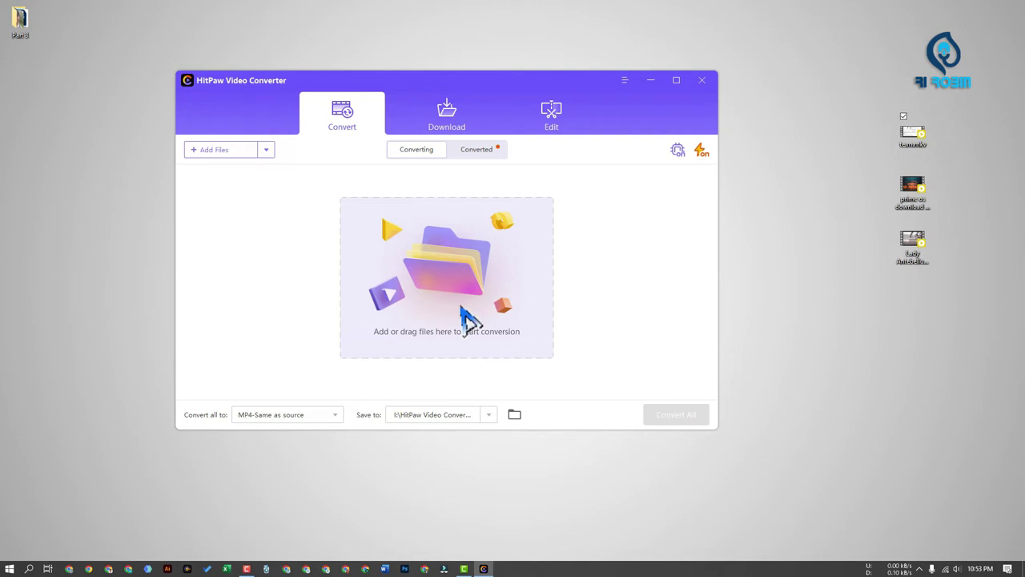
Step: Play the converted te.m(1).mp4 from its output folder, skip through it to 01:30:45, and return to the converting list
{"action": "left_click", "coordinate": [476, 149]}
{"action": "left_click", "coordinate": [659, 197]}
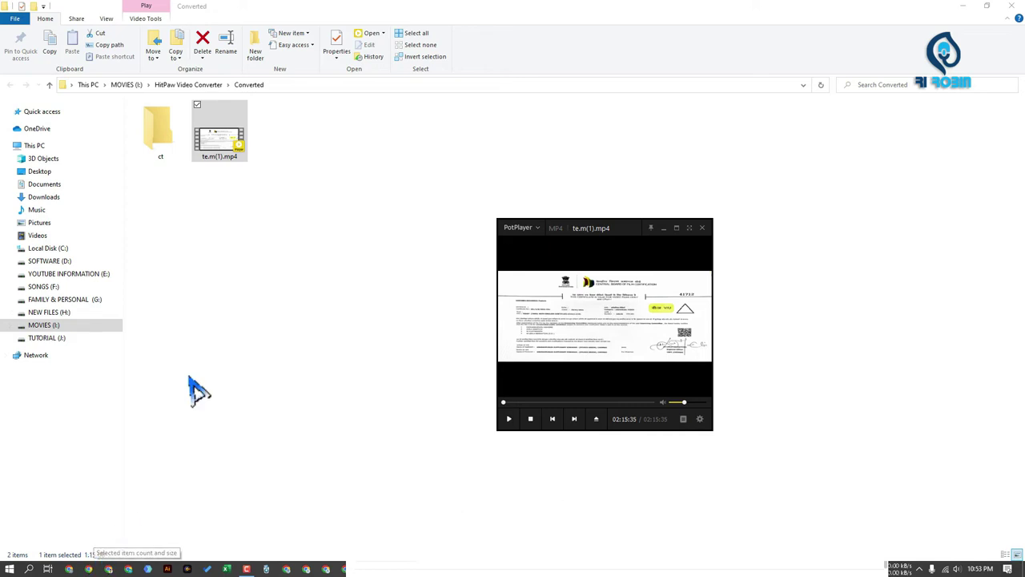
{"action": "double_click", "coordinate": [599, 392]}
{"action": "left_click", "coordinate": [524, 548]}
{"action": "left_click_drag", "start_coordinate": [997, 549], "coordinate": [8, 519]}
{"action": "left_click", "coordinate": [12, 564]}
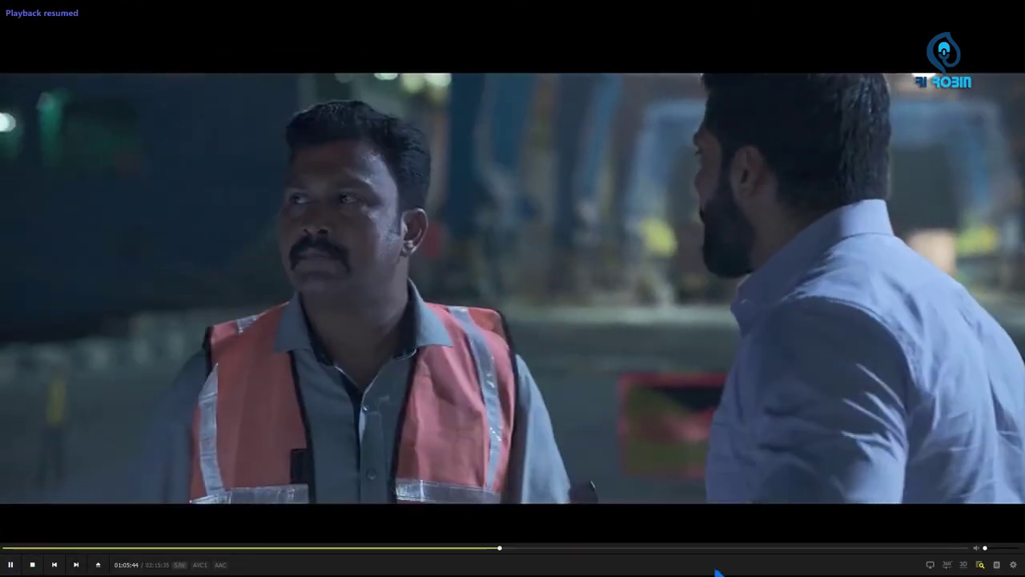
{"action": "left_click", "coordinate": [710, 548]}
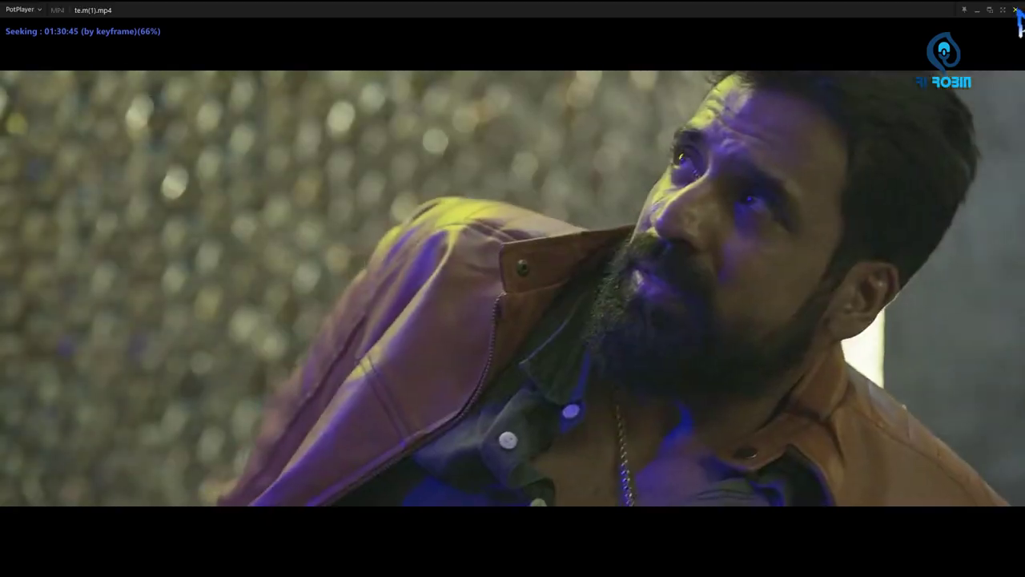
{"action": "left_click", "coordinate": [1016, 8]}
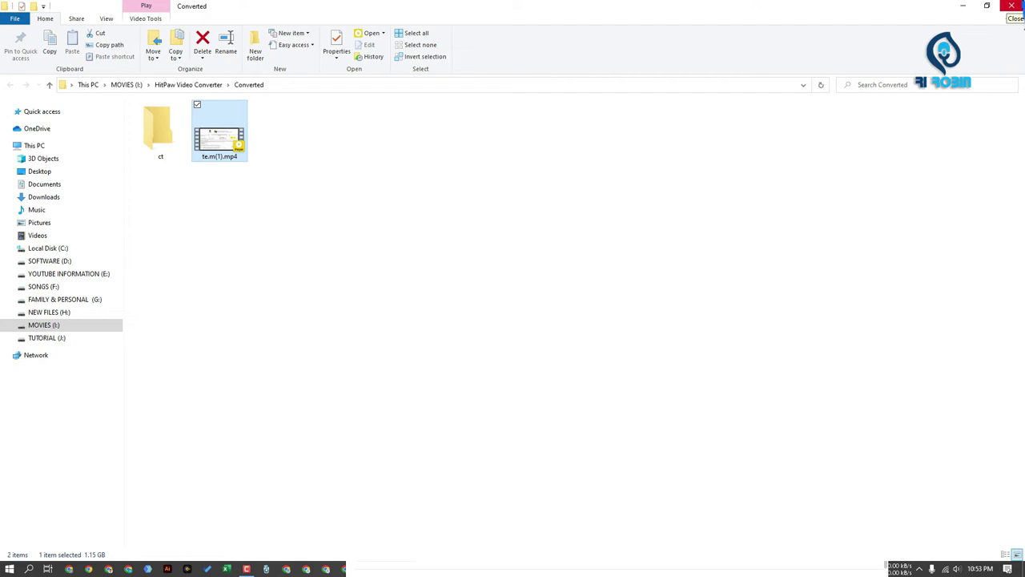
{"action": "left_click", "coordinate": [1012, 6]}
{"action": "left_click", "coordinate": [469, 157]}
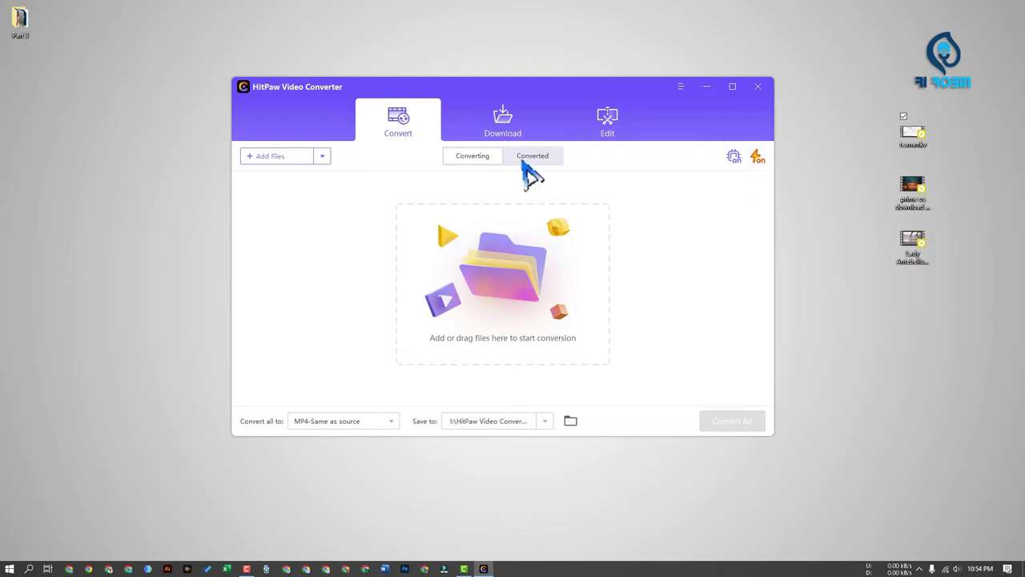
Step: Turn Ultrafast Conversion off and enable it again
{"action": "left_click", "coordinate": [758, 158]}
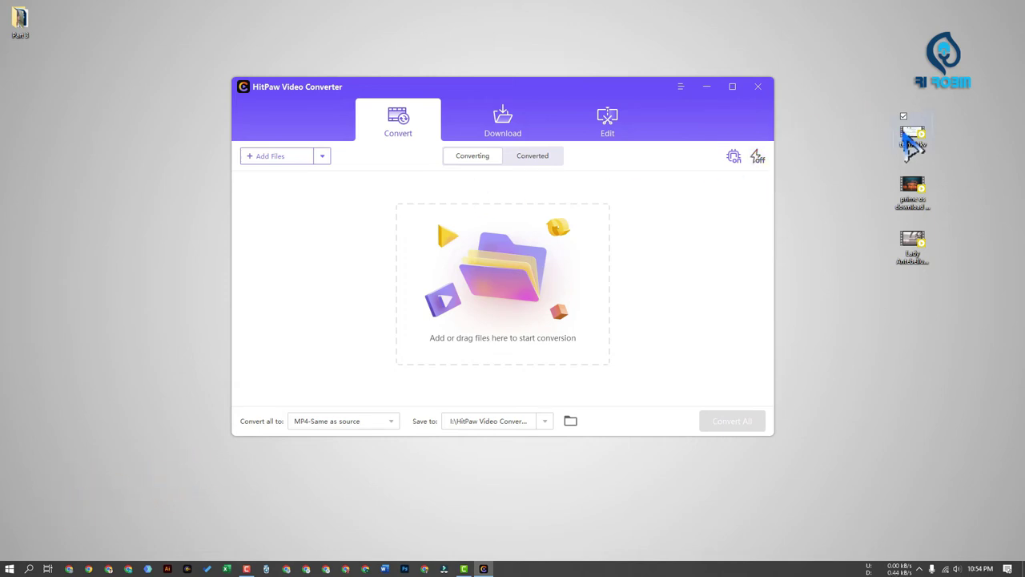
{"action": "left_click", "coordinate": [758, 158]}
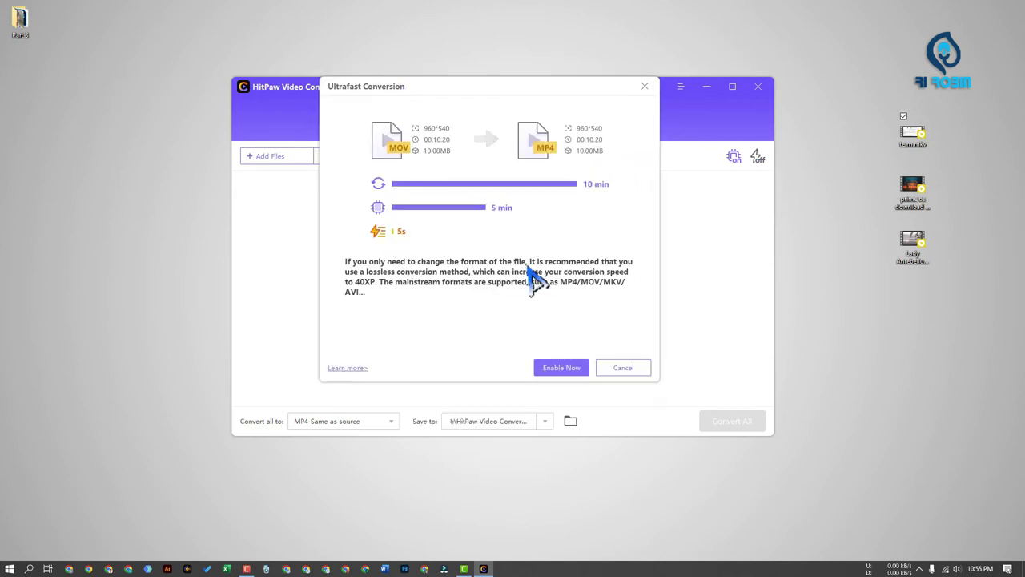
{"action": "left_click", "coordinate": [553, 368]}
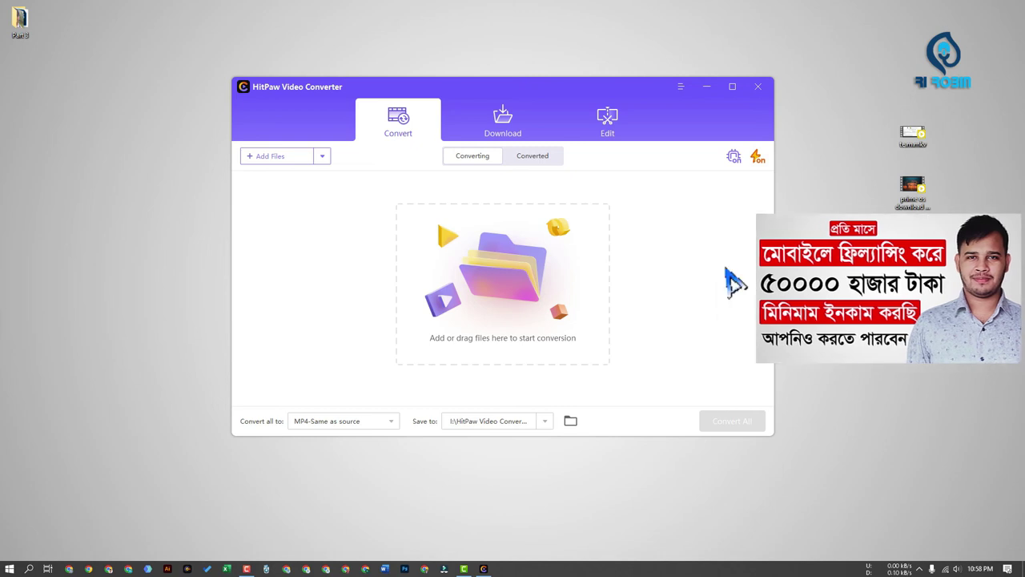
Step: Add the Prime OS video from the desktop to the converter and set its output format to MP4, SD 480P
{"action": "left_click_drag", "start_coordinate": [912, 189], "coordinate": [398, 232]}
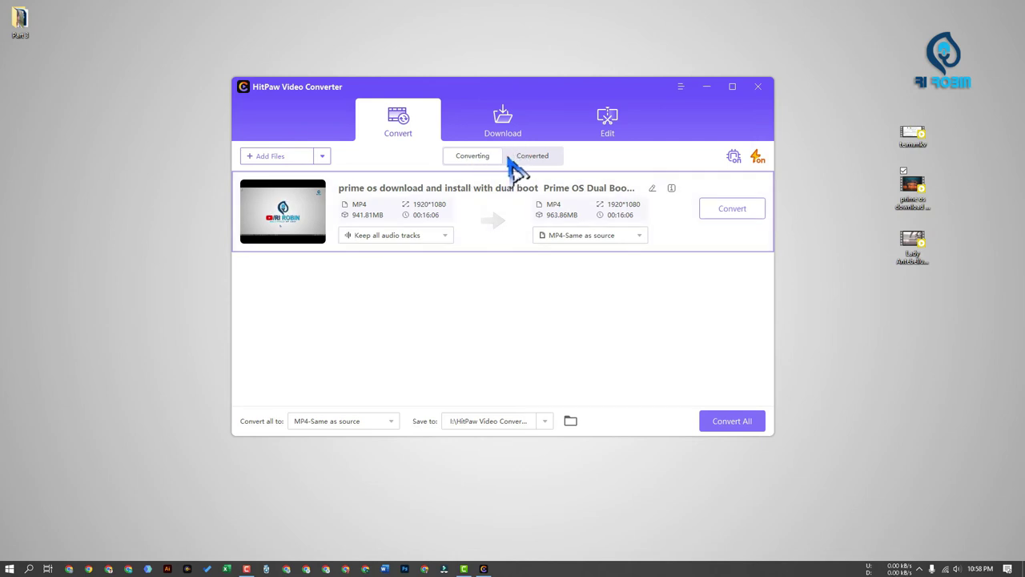
{"action": "left_click", "coordinate": [571, 236]}
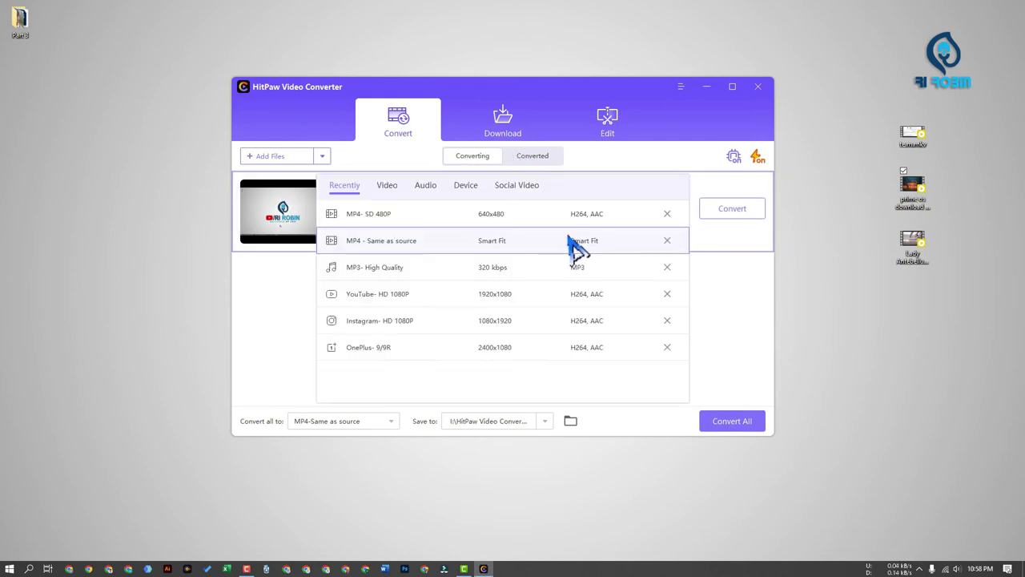
{"action": "left_click", "coordinate": [388, 193]}
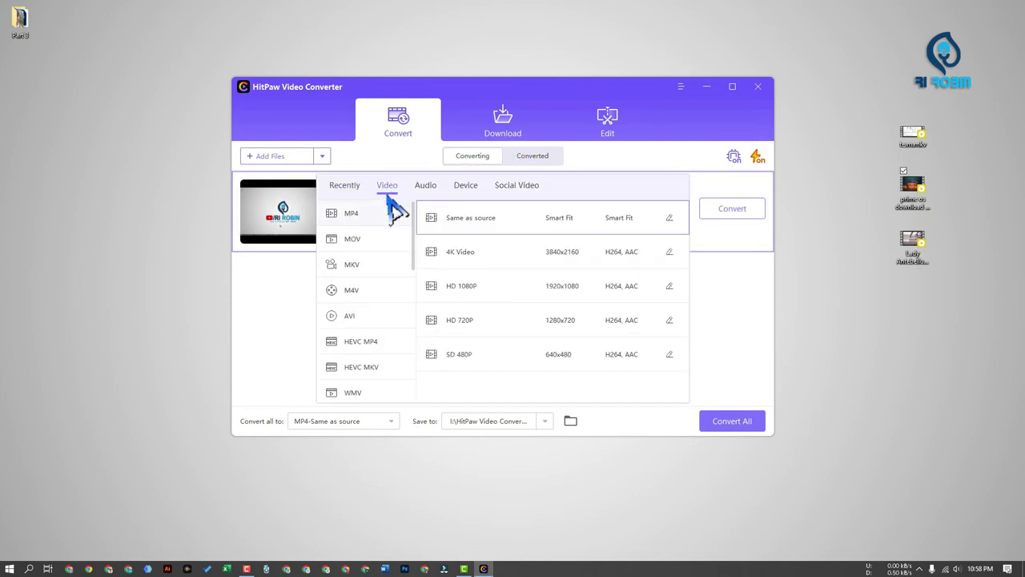
{"action": "left_click", "coordinate": [503, 357]}
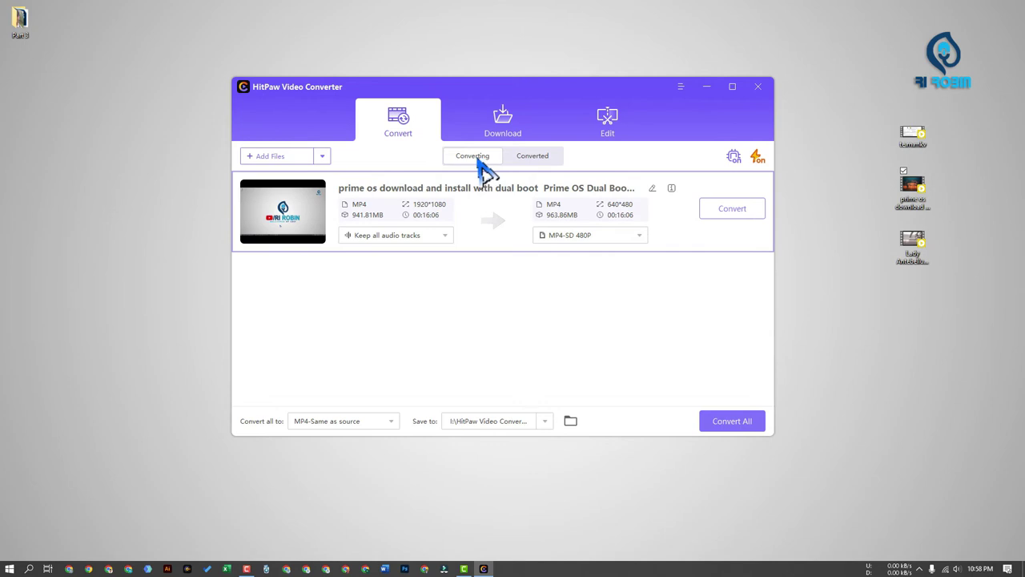
Step: Recheck the output presets for the Prime OS video and start converting it as MP4, SD 480P
{"action": "left_click", "coordinate": [580, 237]}
{"action": "left_click", "coordinate": [389, 187]}
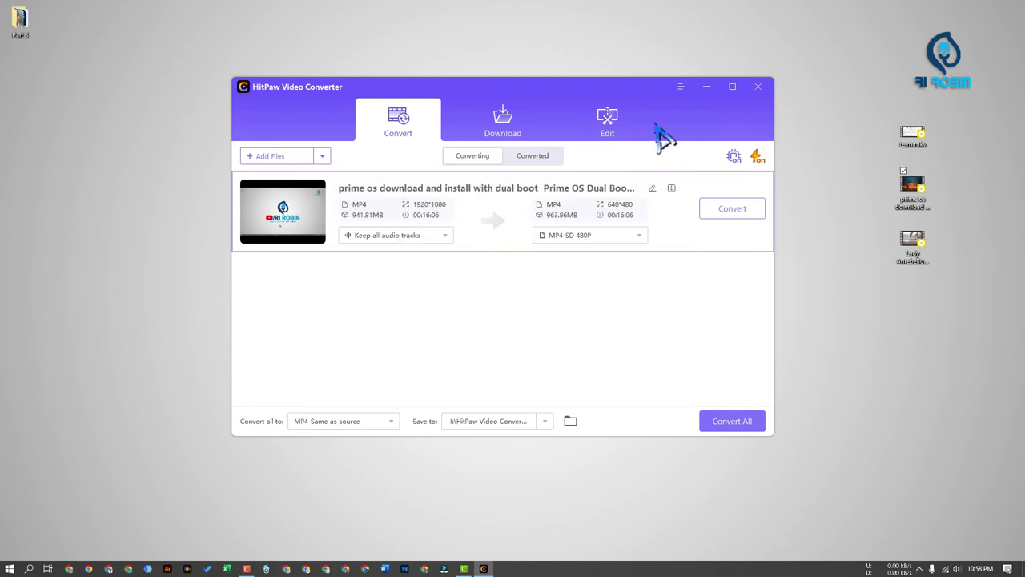
{"action": "left_click", "coordinate": [641, 126]}
{"action": "left_click", "coordinate": [405, 133]}
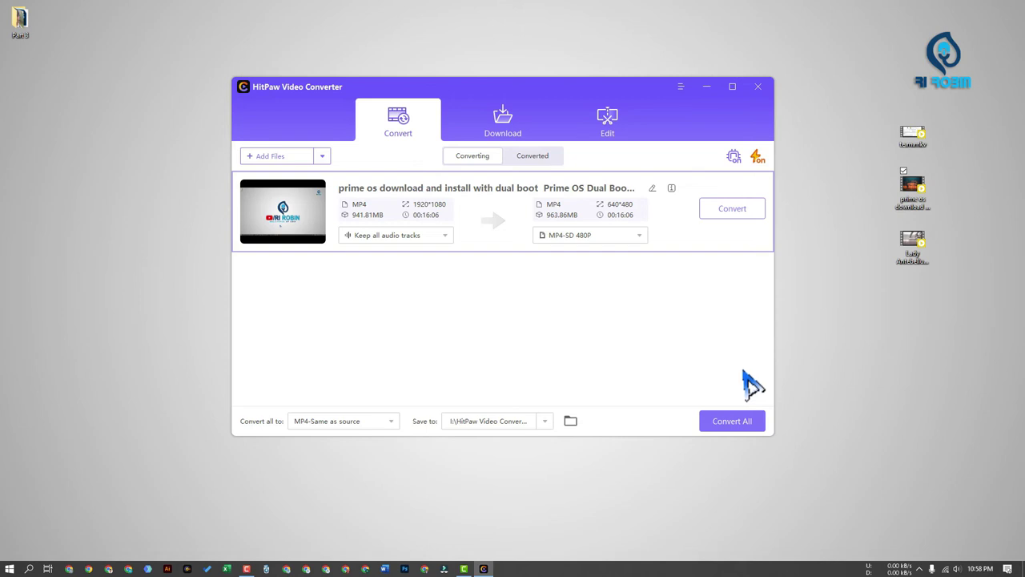
{"action": "left_click", "coordinate": [732, 210]}
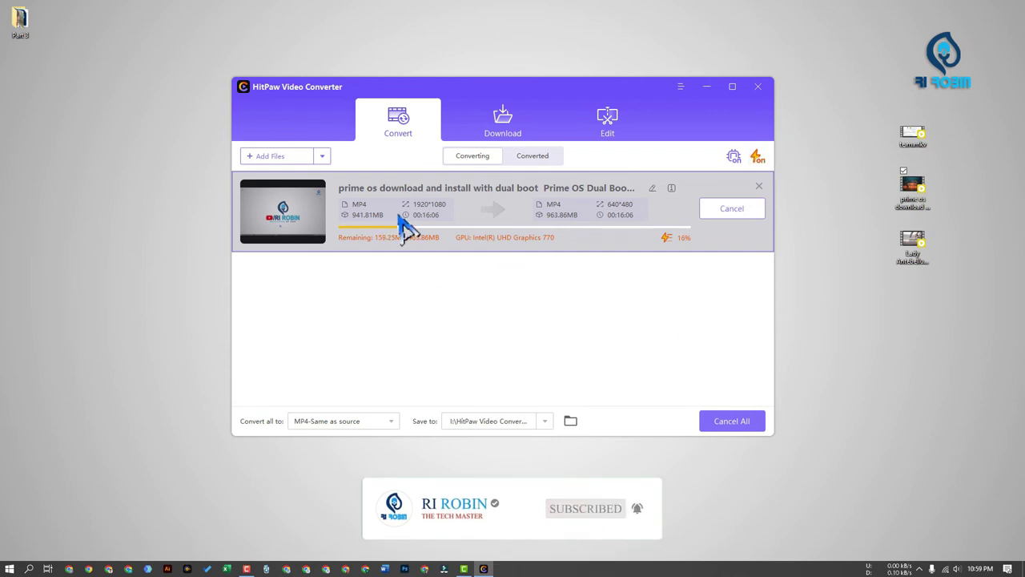
Step: Open the download section, then switch to Chrome and open the Windows 10 Lite video from the Facebook page
{"action": "left_click", "coordinate": [502, 119]}
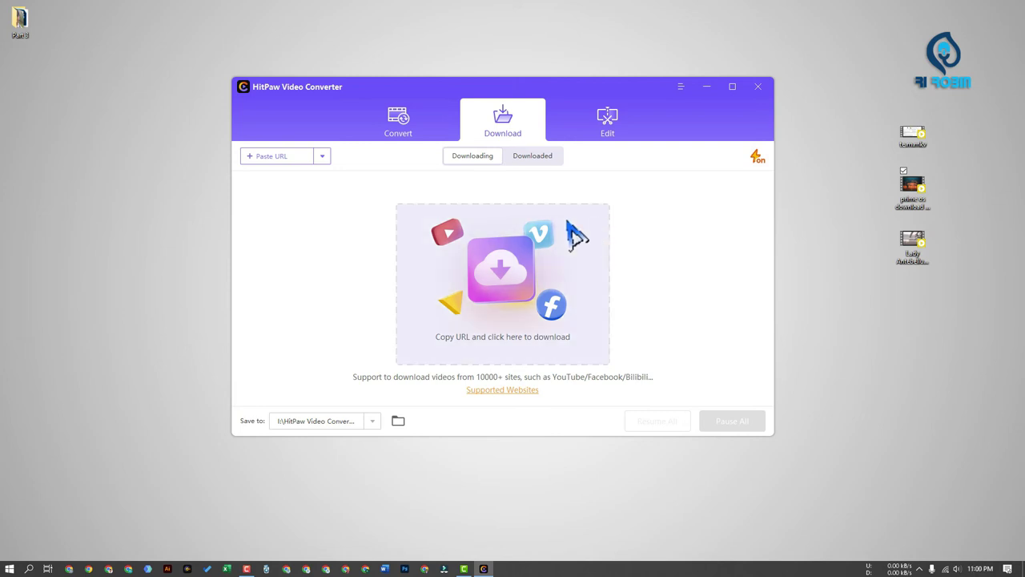
{"action": "left_click", "coordinate": [288, 565]}
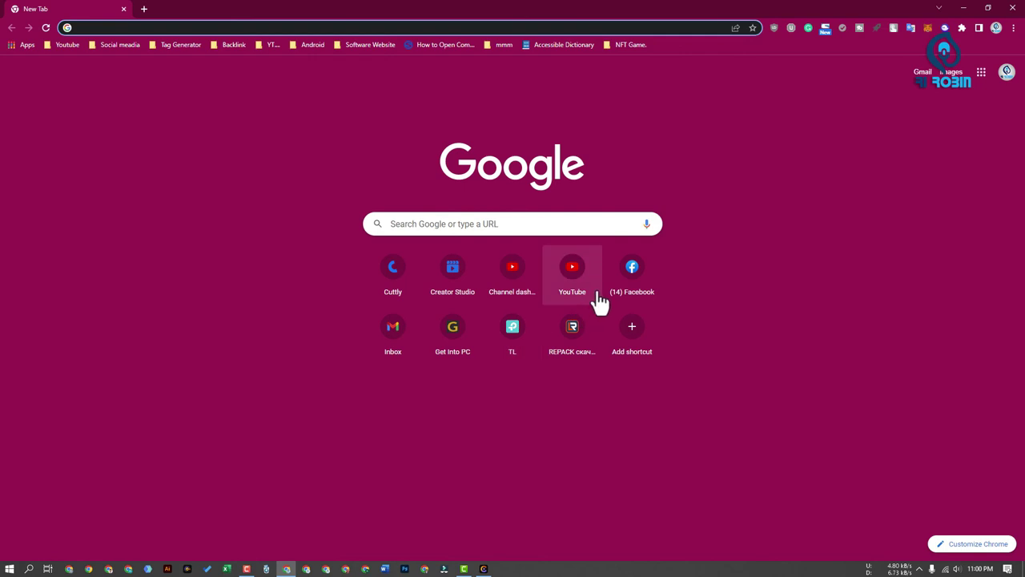
{"action": "left_click", "coordinate": [629, 295]}
{"action": "scroll", "coordinate": [633, 352], "scroll_direction": "down", "scroll_amount": 8}
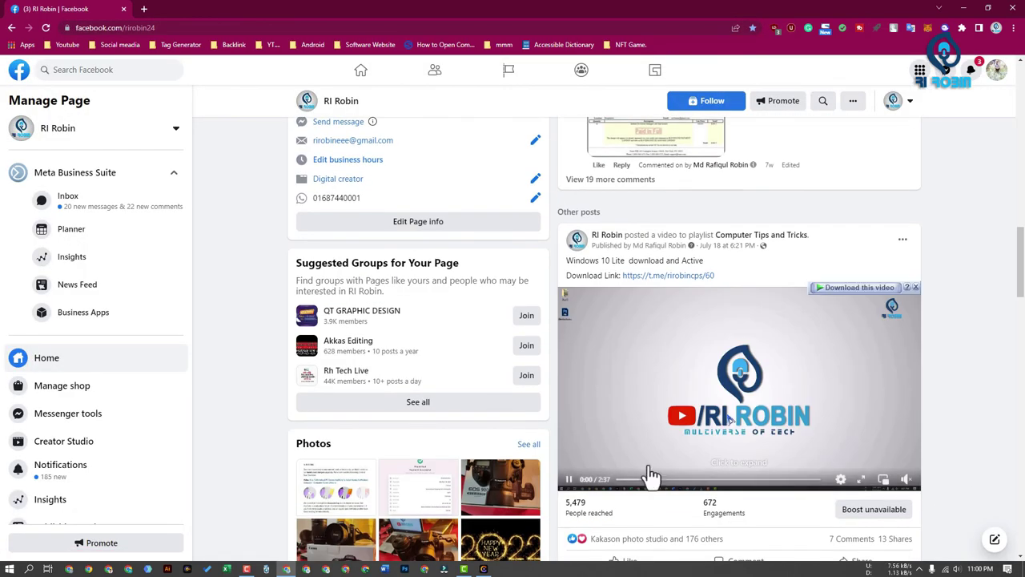
{"action": "left_click", "coordinate": [763, 411]}
{"action": "left_click", "coordinate": [653, 344]}
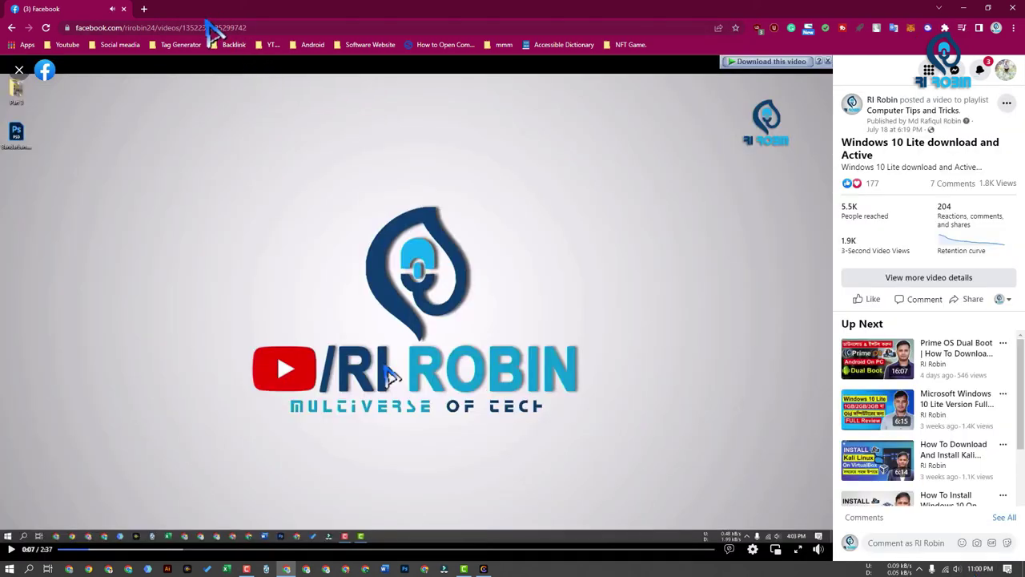
Step: Copy the Facebook video's web address and return to HitPaw Video Converter
{"action": "left_click", "coordinate": [210, 29]}
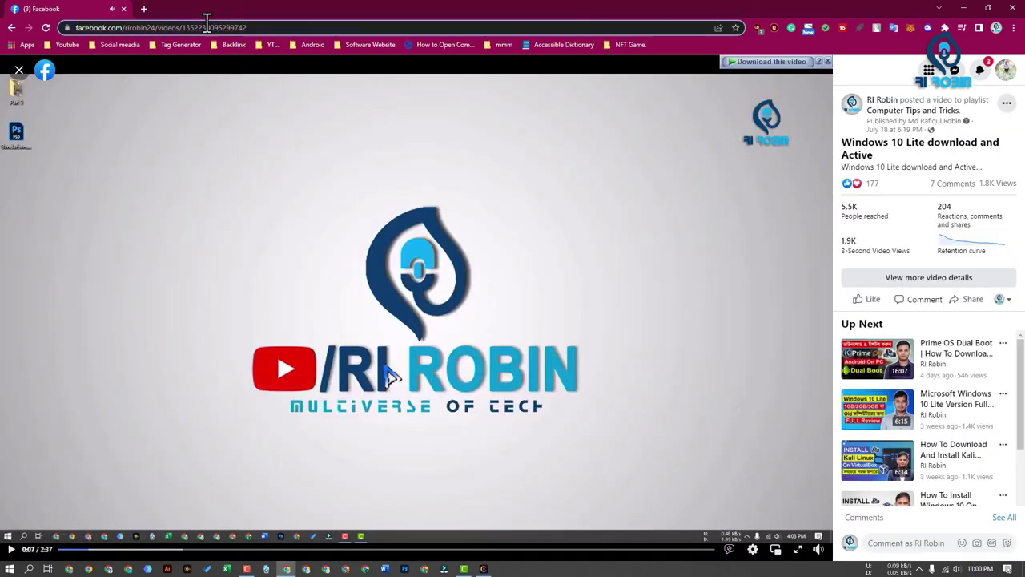
{"action": "right_click", "coordinate": [213, 32]}
{"action": "left_click", "coordinate": [255, 94]}
{"action": "key", "text": "alt+Left"}
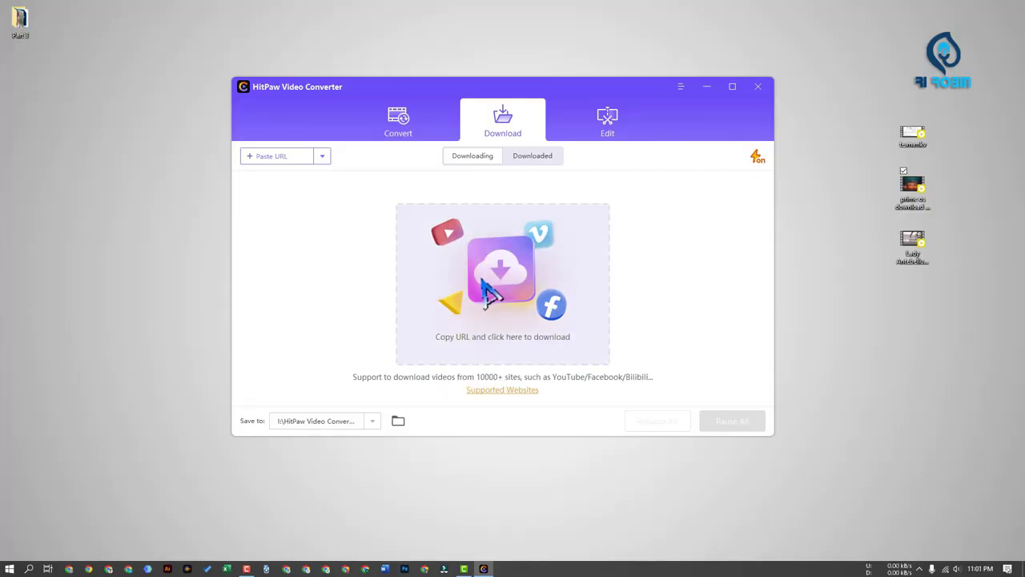
Step: Paste the copied Facebook link for analysis and download the video's thumbnail as JPG
{"action": "left_click", "coordinate": [481, 324]}
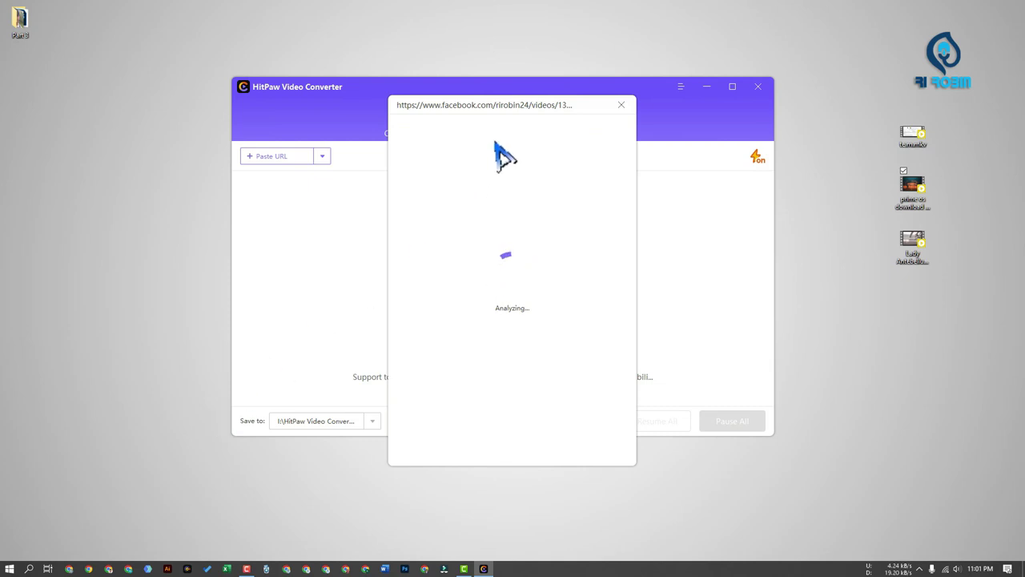
{"action": "left_click", "coordinate": [401, 150]}
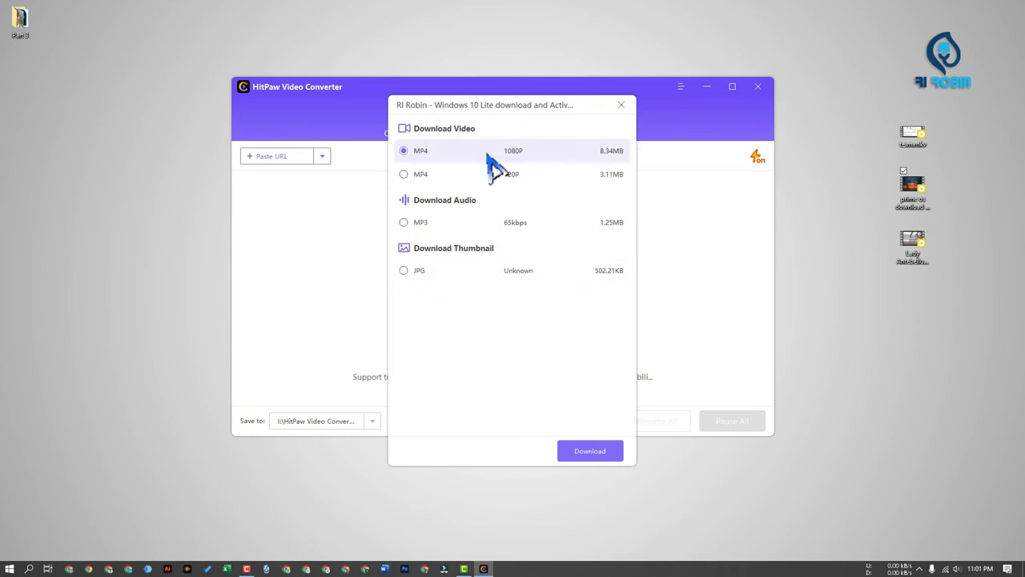
{"action": "left_click", "coordinate": [418, 270]}
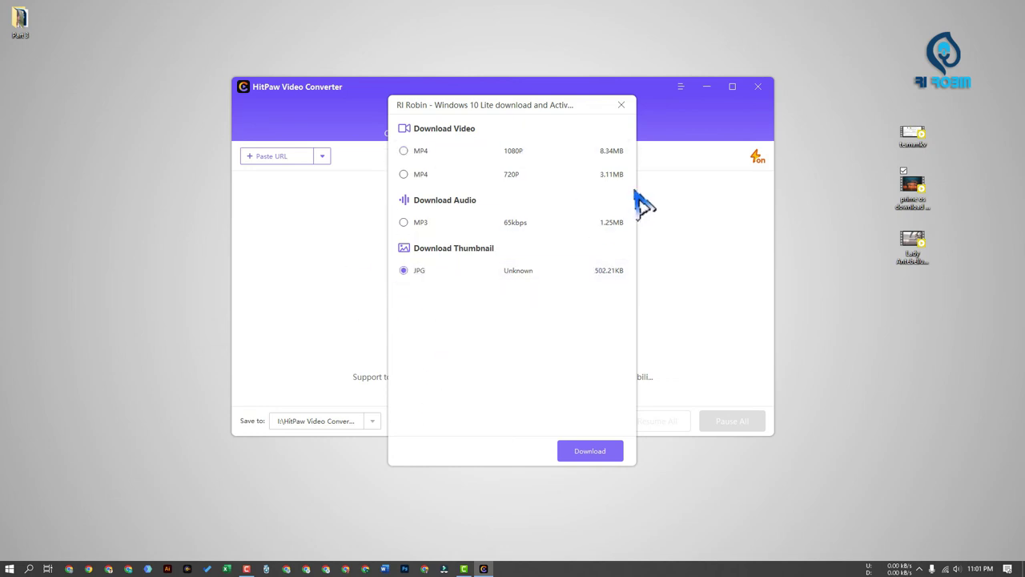
{"action": "left_click", "coordinate": [593, 450]}
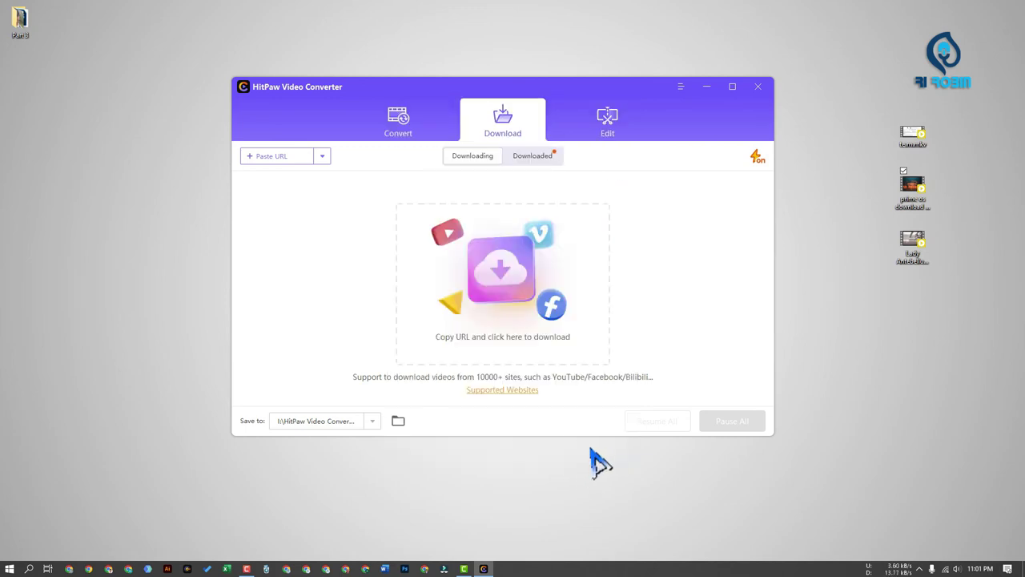
Step: View the downloaded JPG thumbnail from its output folder and close the image viewer
{"action": "left_click", "coordinate": [539, 157]}
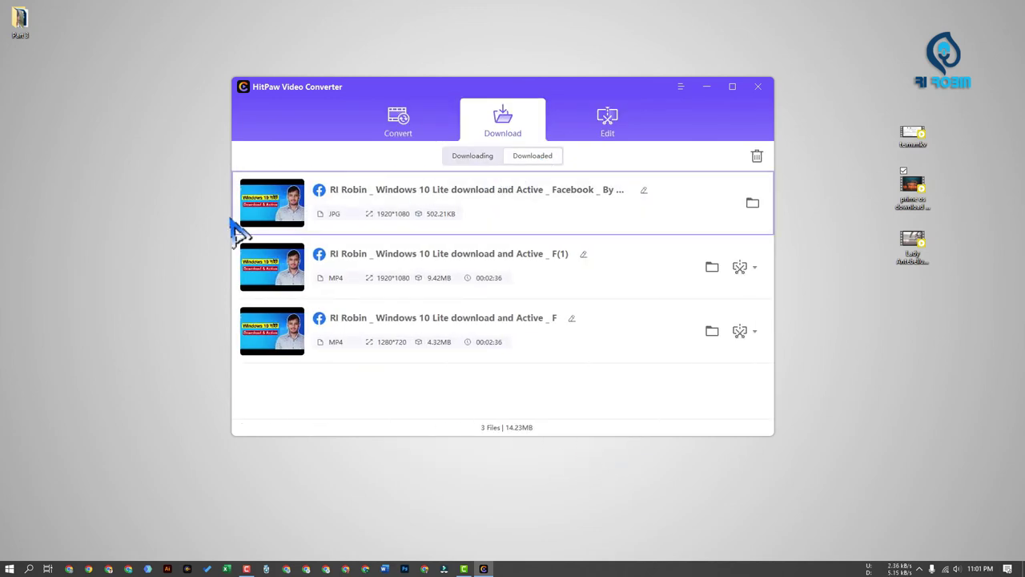
{"action": "left_click", "coordinate": [752, 202]}
{"action": "double_click", "coordinate": [348, 172]}
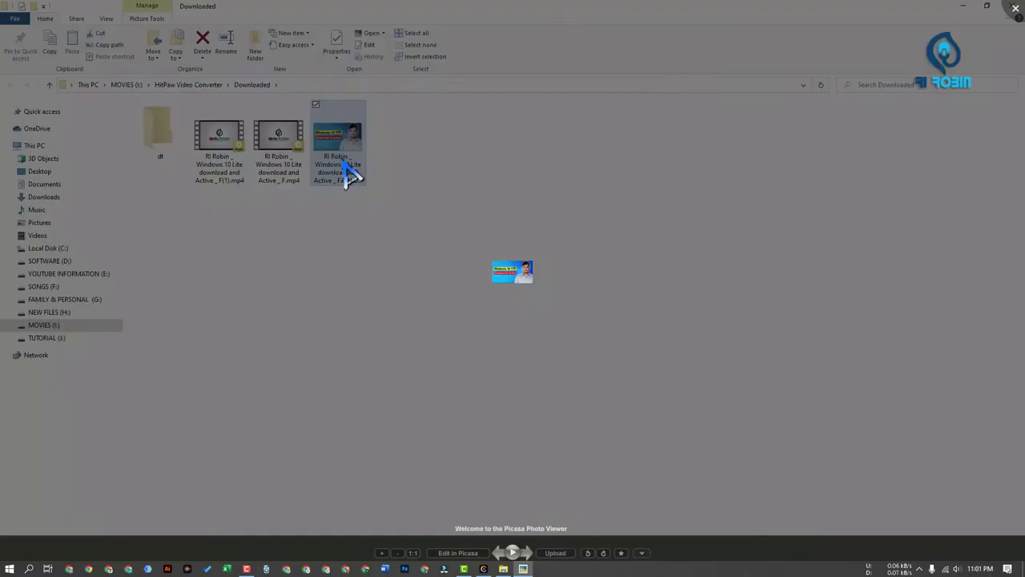
{"action": "left_click", "coordinate": [1015, 9]}
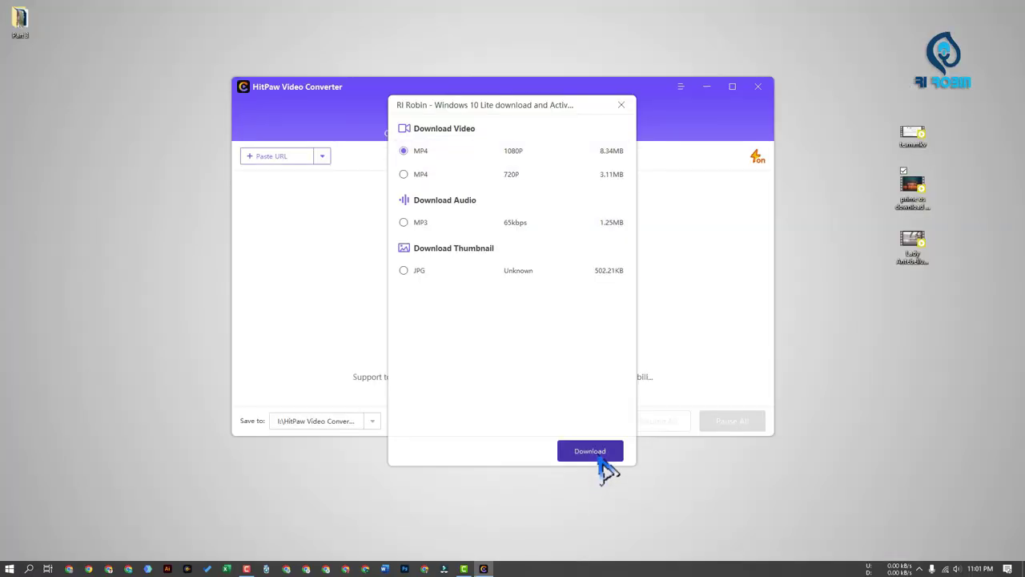
Step: Download the Windows 10 Lite Facebook video as MP4 1080P and show the list of downloaded files
{"action": "left_click", "coordinate": [602, 453]}
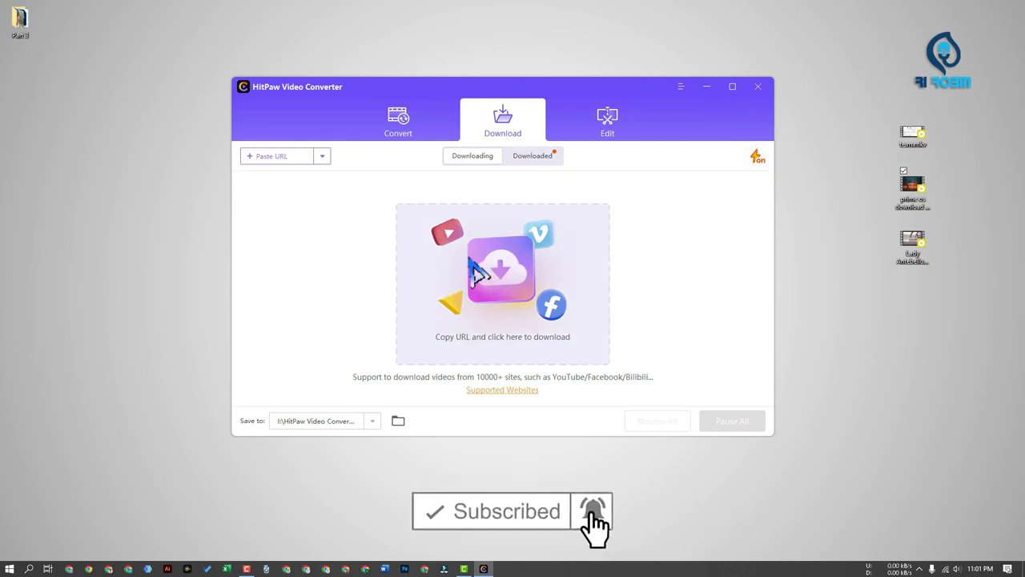
{"action": "left_click", "coordinate": [535, 157]}
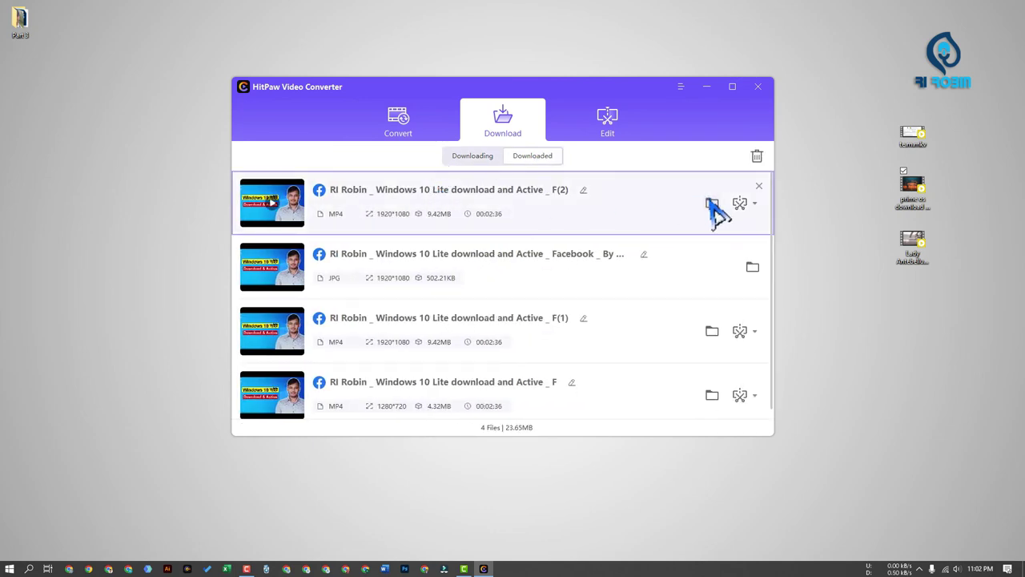
Step: Check the Prime OS video's conversion progress and return to the downloading list
{"action": "left_click", "coordinate": [399, 118]}
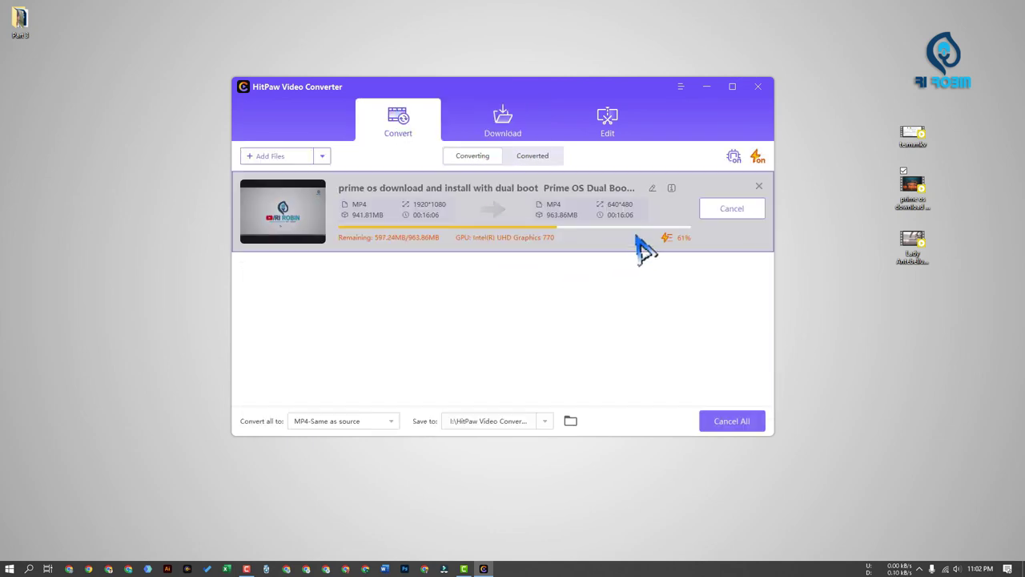
{"action": "left_click", "coordinate": [503, 132]}
{"action": "left_click", "coordinate": [473, 156]}
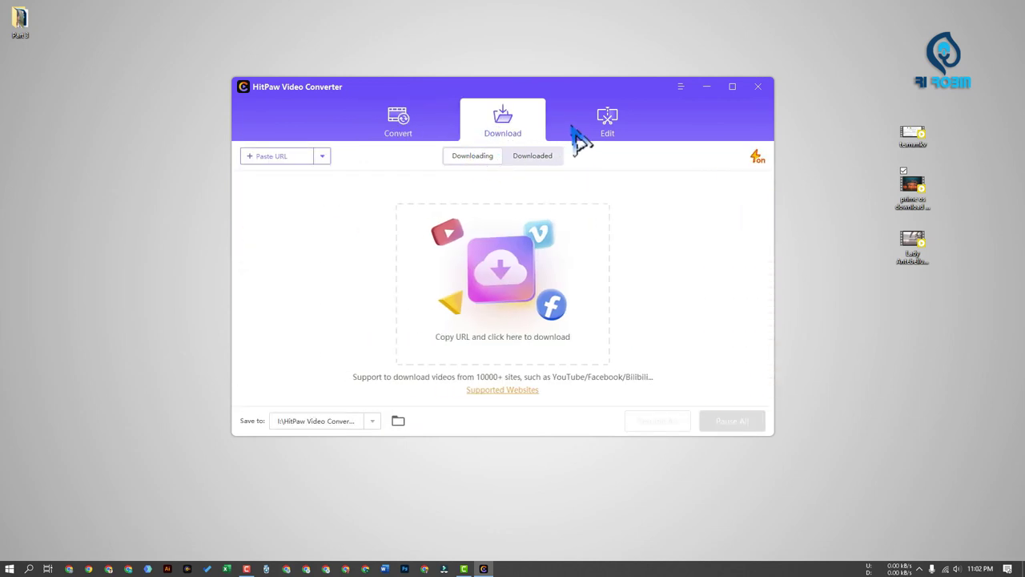
Step: Look over the video editing tools and open the Watermark tool's file selection, then cancel it
{"action": "left_click", "coordinate": [616, 138]}
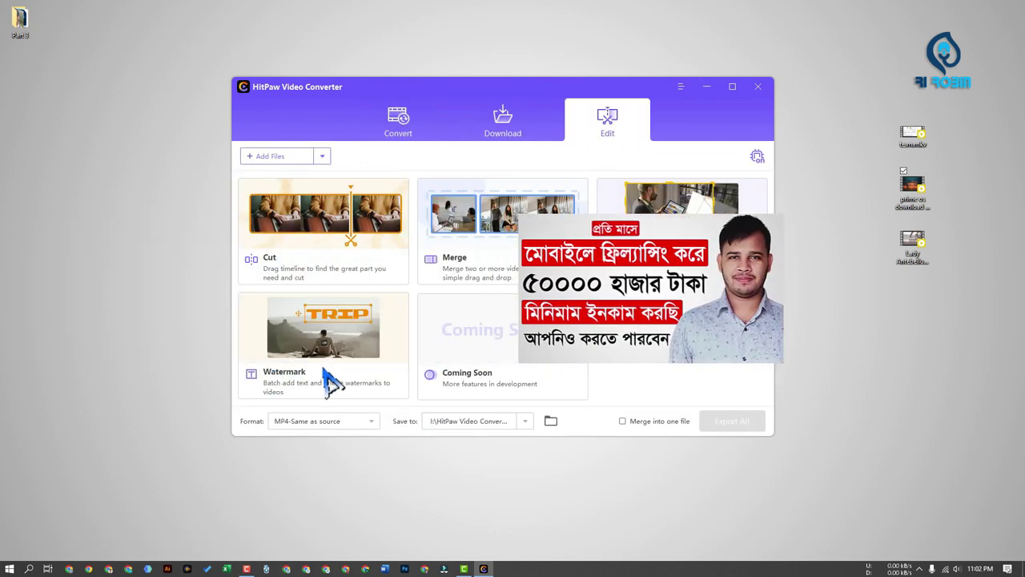
{"action": "left_click", "coordinate": [327, 384]}
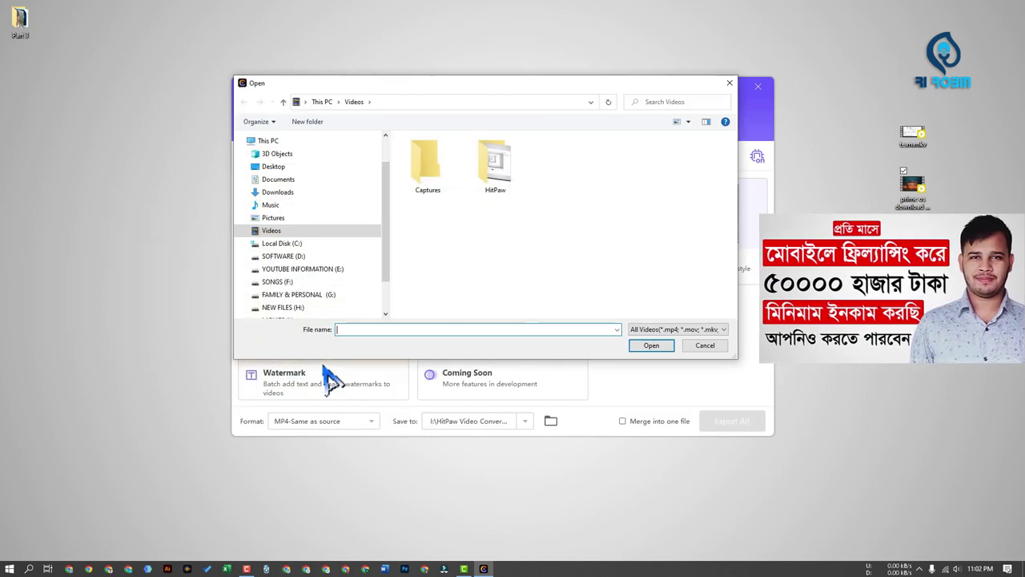
{"action": "left_click", "coordinate": [704, 345]}
Step: Play the converted Prime OS video from its output folder, skip to about 00:08:36, and view it in full screen
{"action": "left_click", "coordinate": [400, 121]}
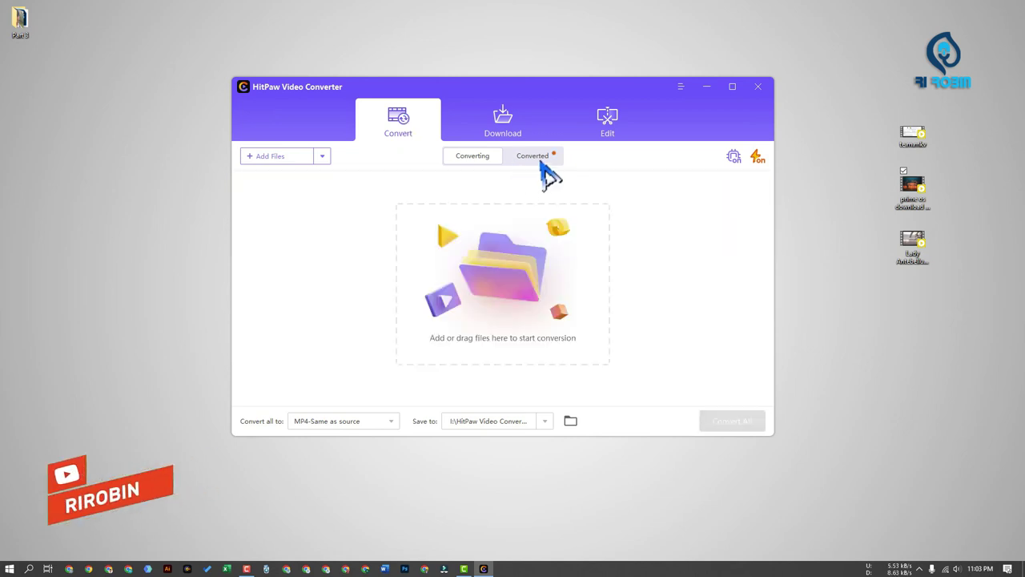
{"action": "left_click", "coordinate": [542, 165]}
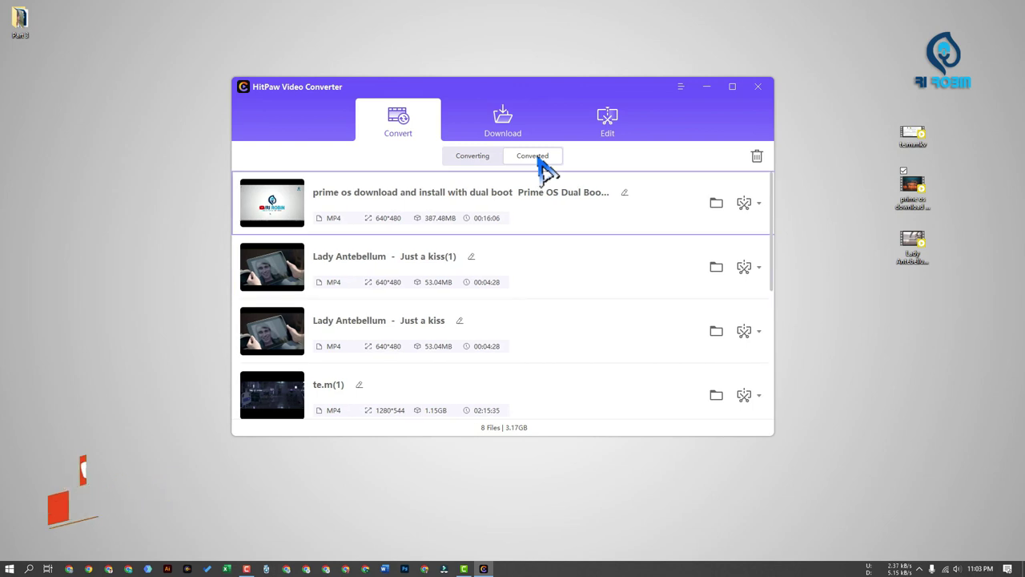
{"action": "left_click", "coordinate": [716, 203]}
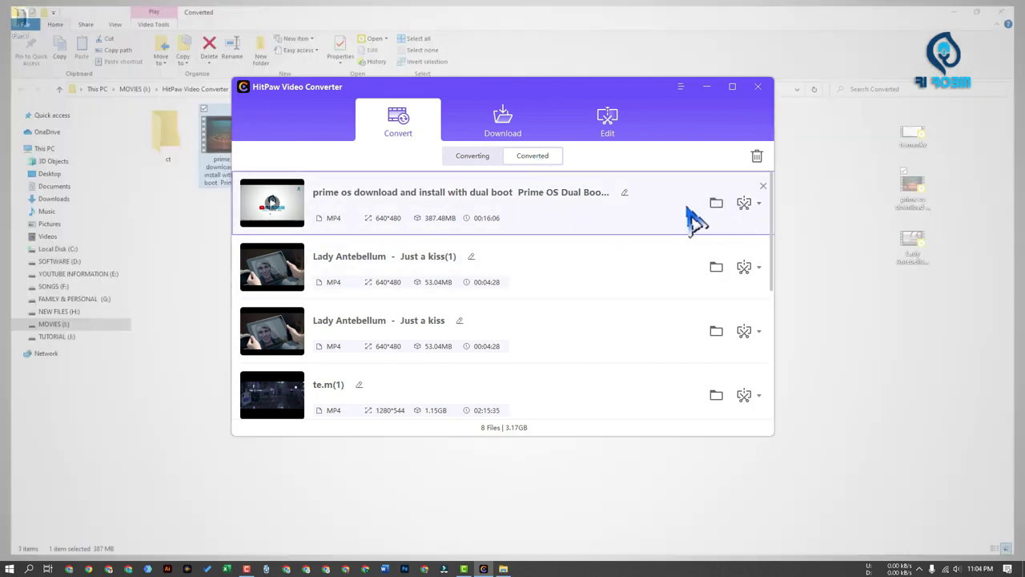
{"action": "left_click", "coordinate": [238, 170]}
{"action": "double_click", "coordinate": [214, 137]}
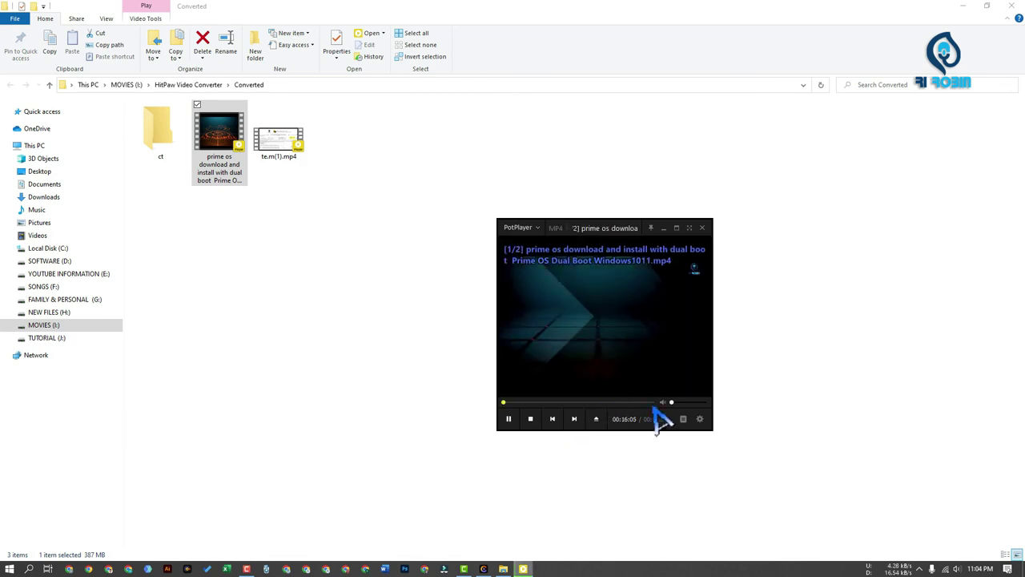
{"action": "left_click", "coordinate": [583, 403]}
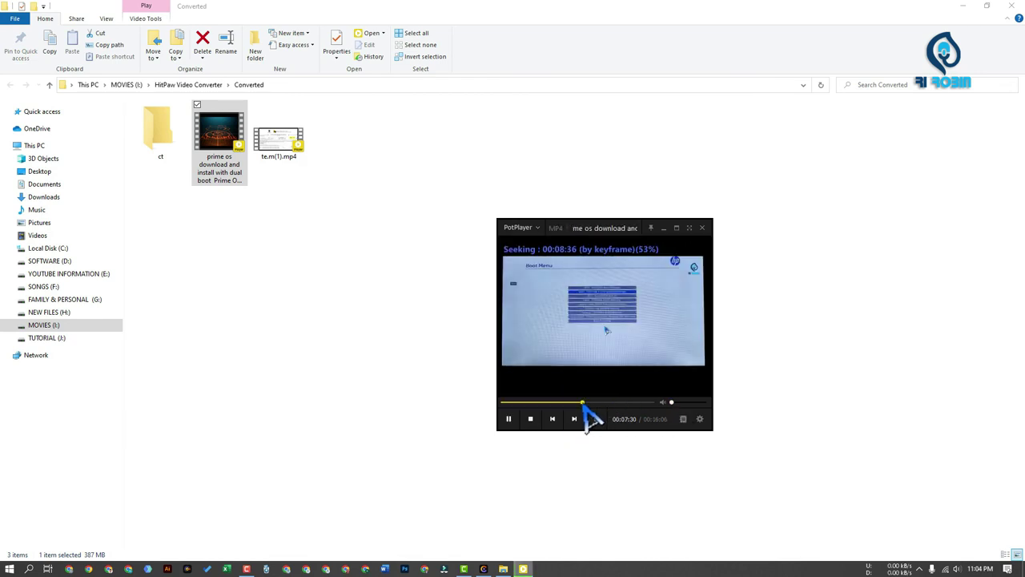
{"action": "double_click", "coordinate": [592, 294]}
{"action": "double_click", "coordinate": [564, 309]}
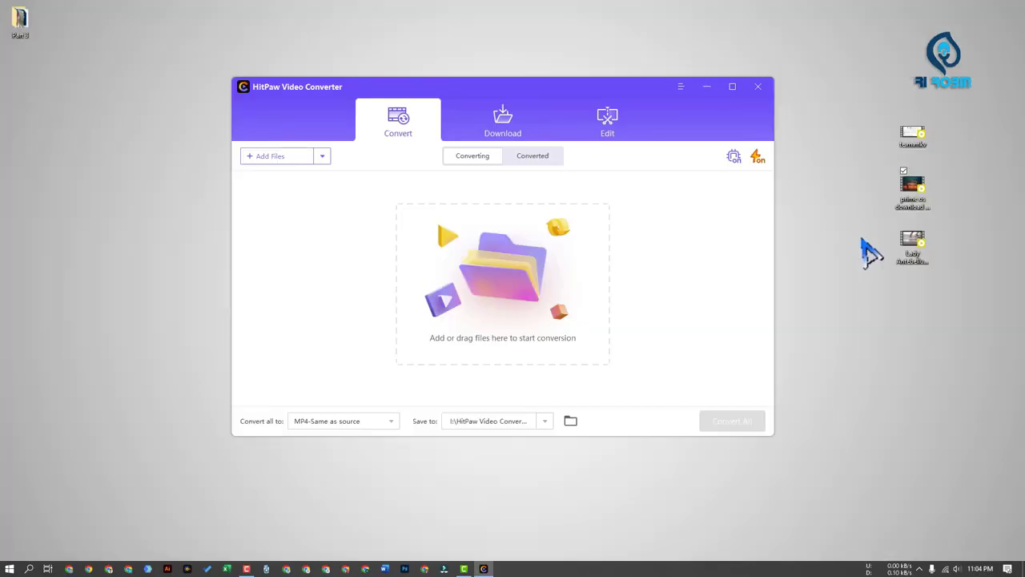
Step: Add the Lady Antebellum - Just a kiss video from the desktop and convert it to High Quality 320 kbps MP3 audio
{"action": "left_click_drag", "start_coordinate": [912, 245], "coordinate": [457, 268]}
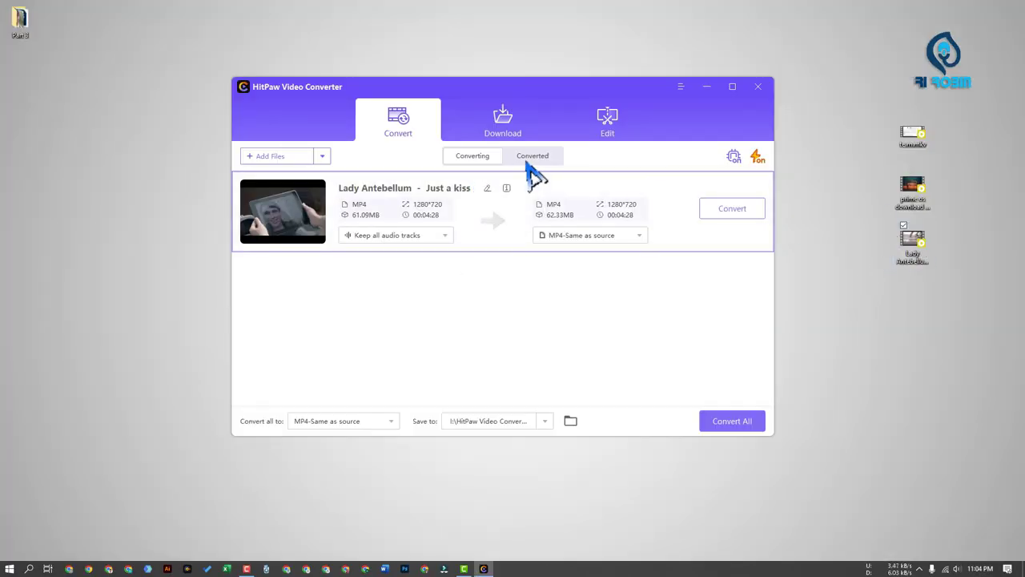
{"action": "left_click", "coordinate": [595, 235]}
{"action": "left_click", "coordinate": [387, 187]}
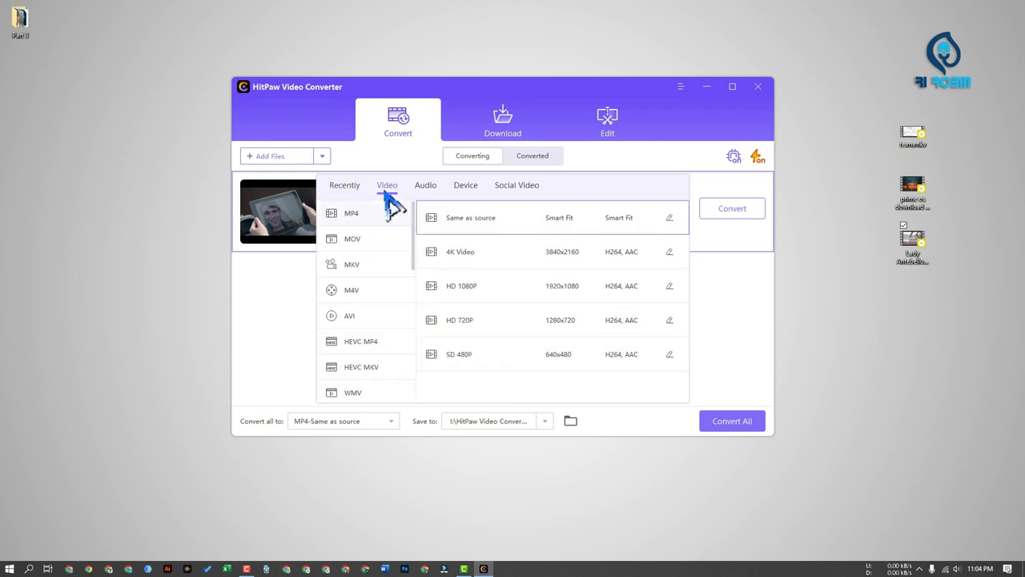
{"action": "left_click", "coordinate": [425, 187]}
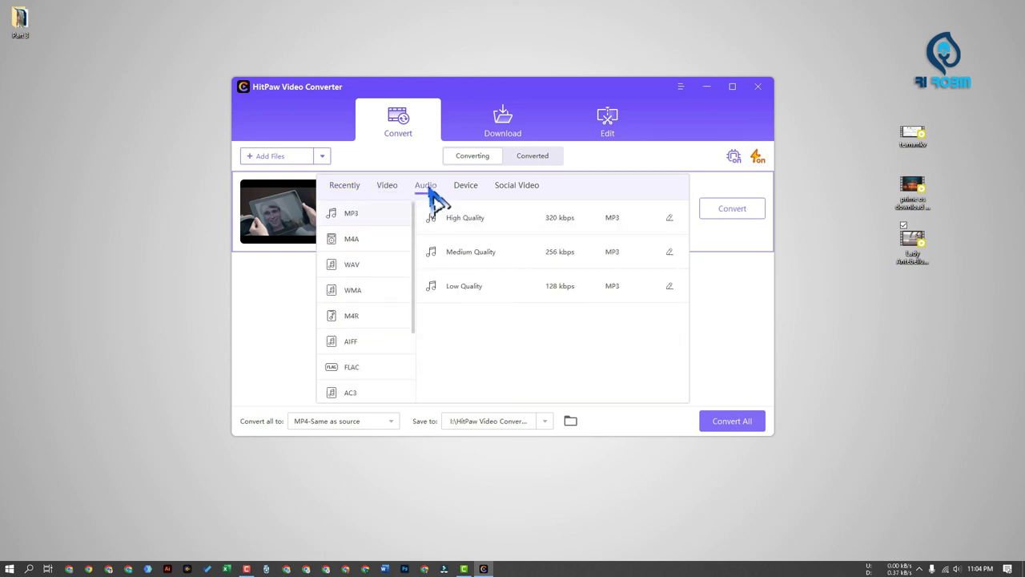
{"action": "left_click", "coordinate": [517, 221]}
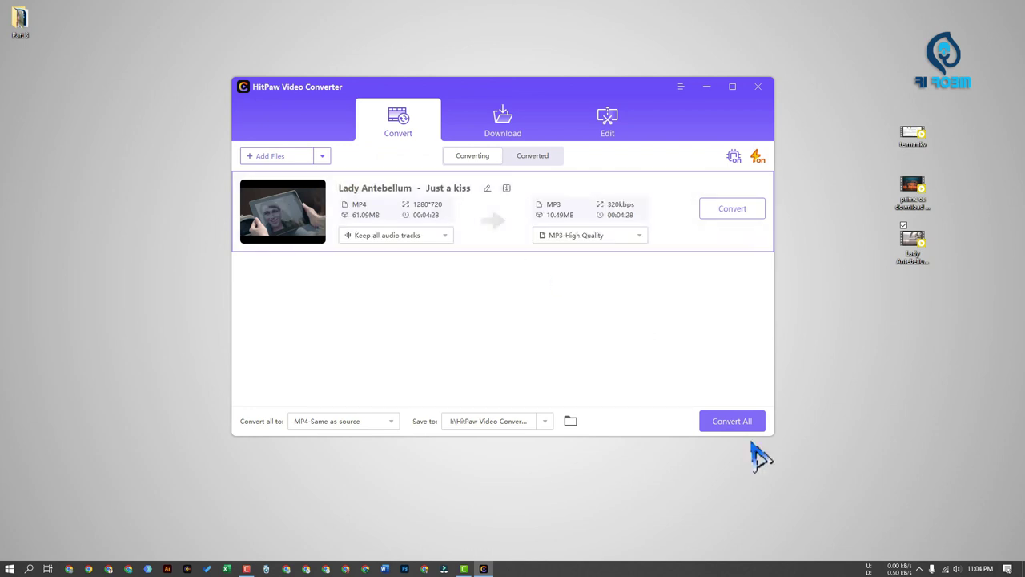
{"action": "left_click", "coordinate": [732, 425]}
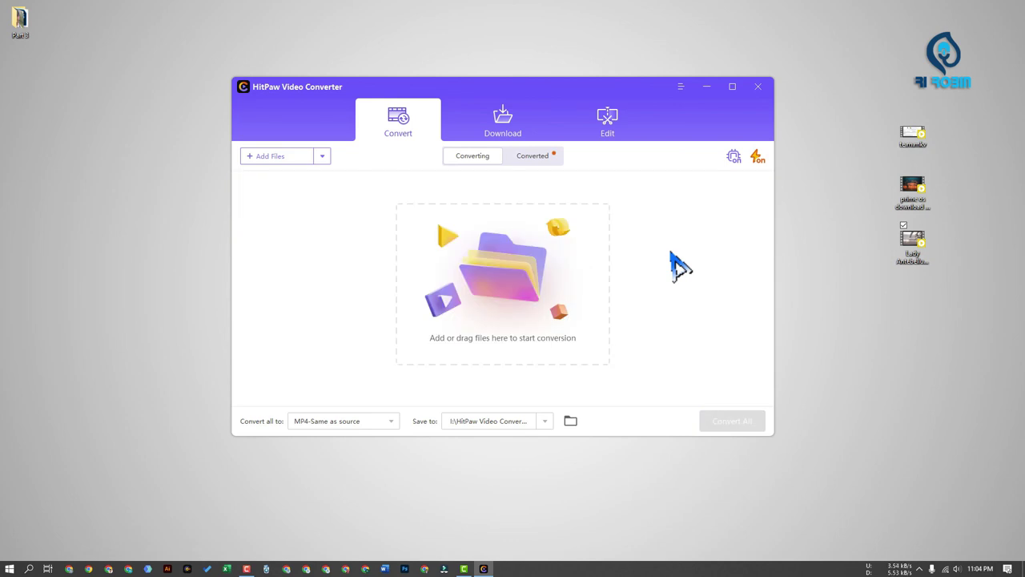
Step: View the converted Just a kiss MP3 in its output folder and close both the folder and the converter
{"action": "left_click", "coordinate": [530, 159]}
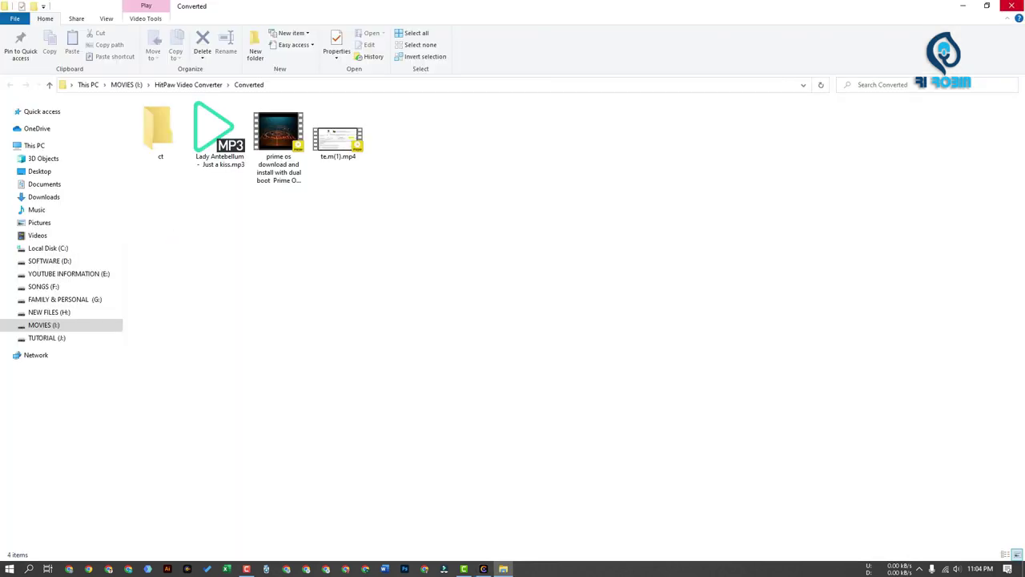
{"action": "left_click", "coordinate": [1011, 6]}
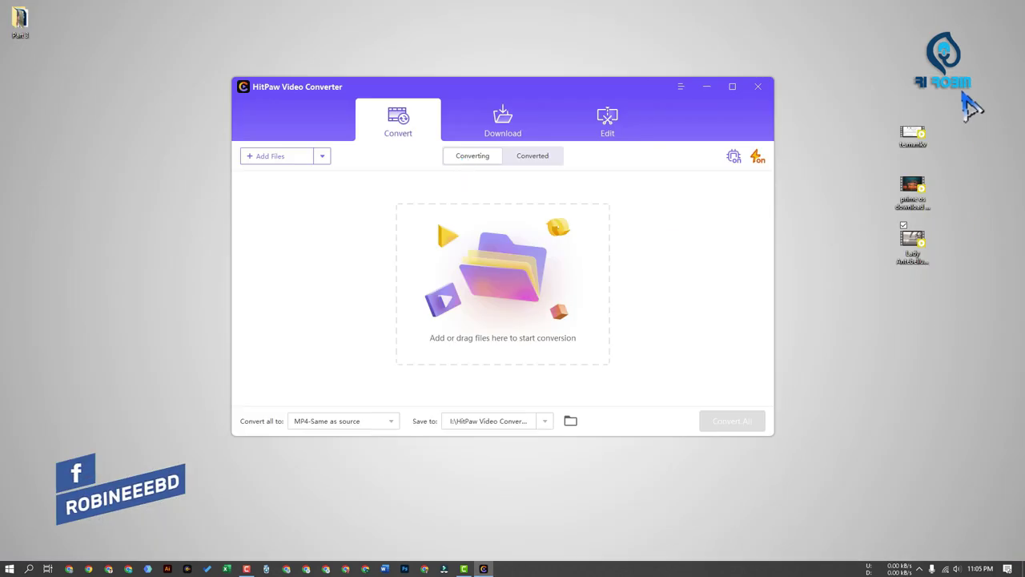
{"action": "left_click", "coordinate": [758, 87]}
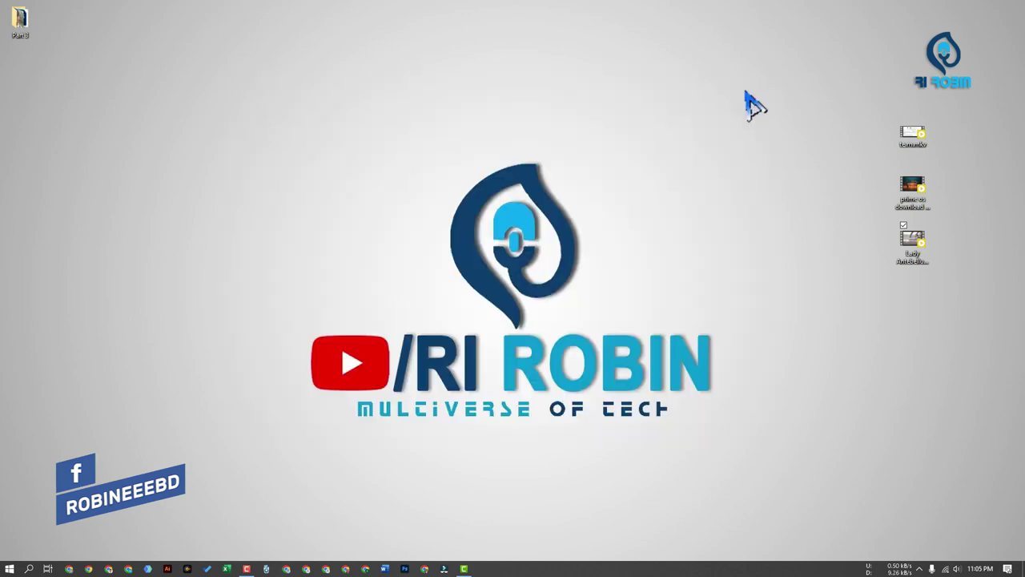
Step: Open HitPaw Screen Recorder, look over its Live options, and return to the Record options
{"action": "left_click", "coordinate": [188, 569]}
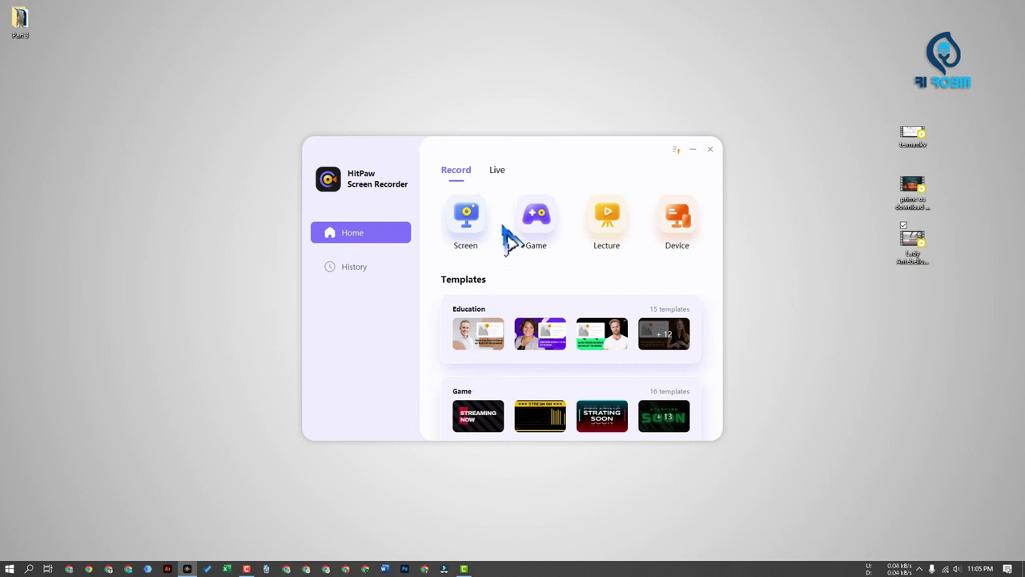
{"action": "left_click", "coordinate": [496, 176]}
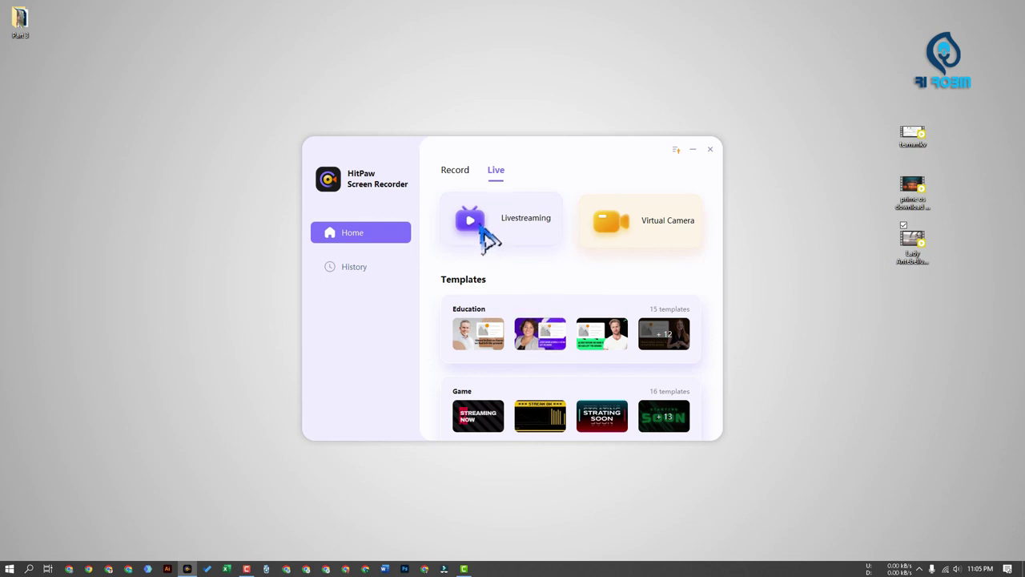
{"action": "left_click", "coordinate": [462, 178]}
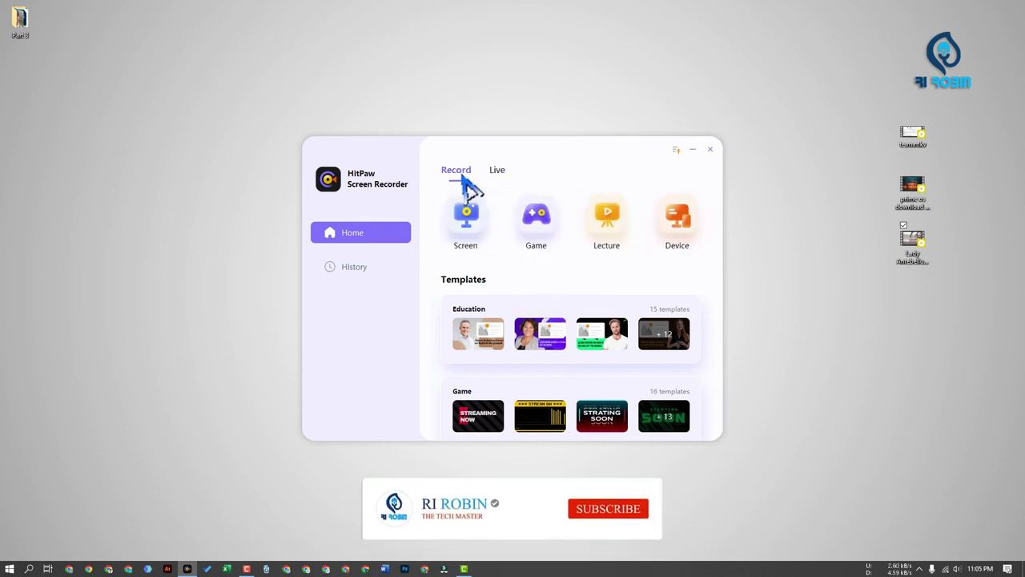